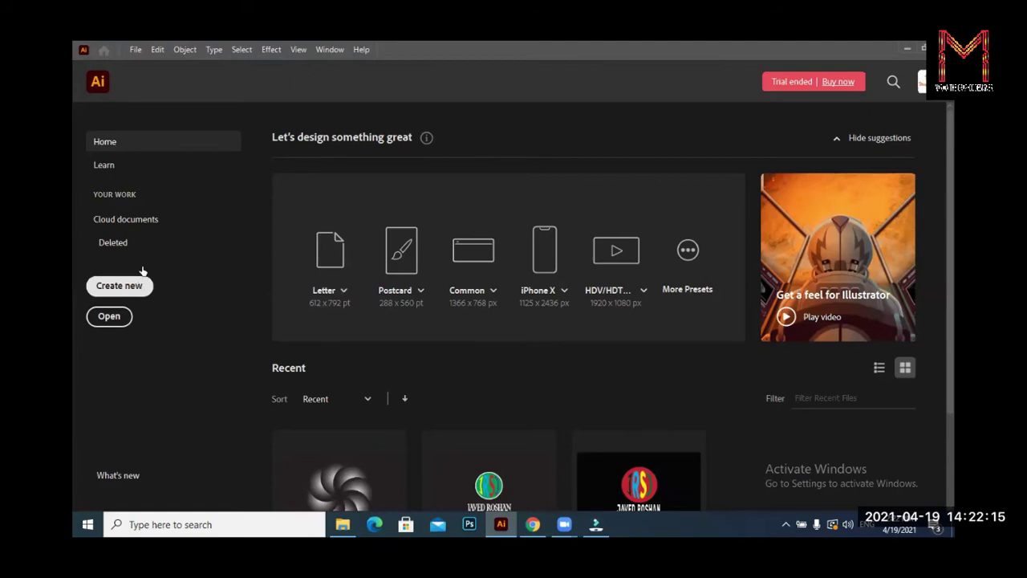
# Create a new document from the A4 297 × 210 mm landscape preset
pyautogui.click(119, 285)
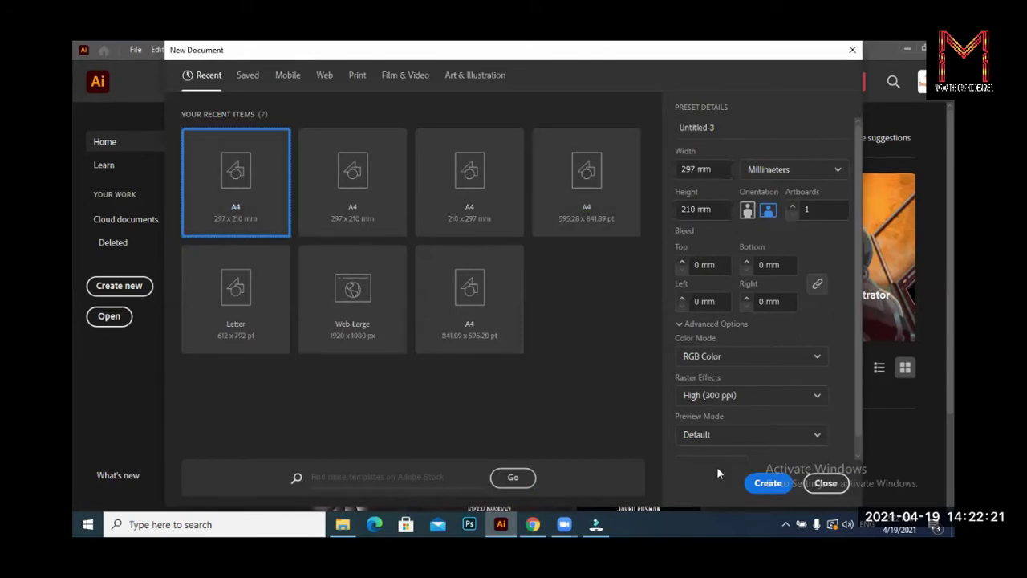
pyautogui.click(769, 484)
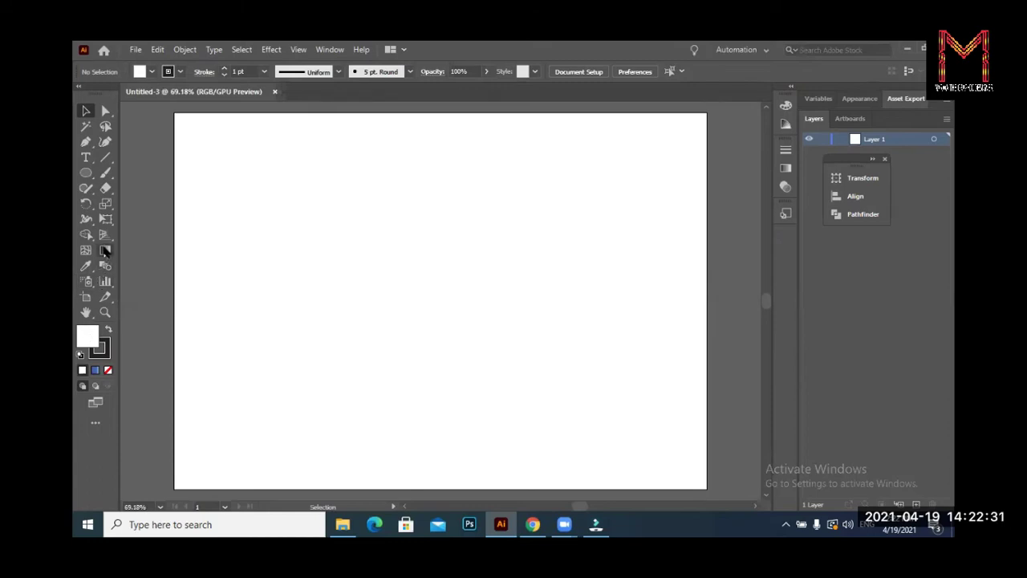
# Draw a rectangle with black fill and no stroke spanning the artboard corner to corner
pyautogui.click(85, 174)
pyautogui.moveTo(85, 178); pyautogui.dragTo(117, 174)
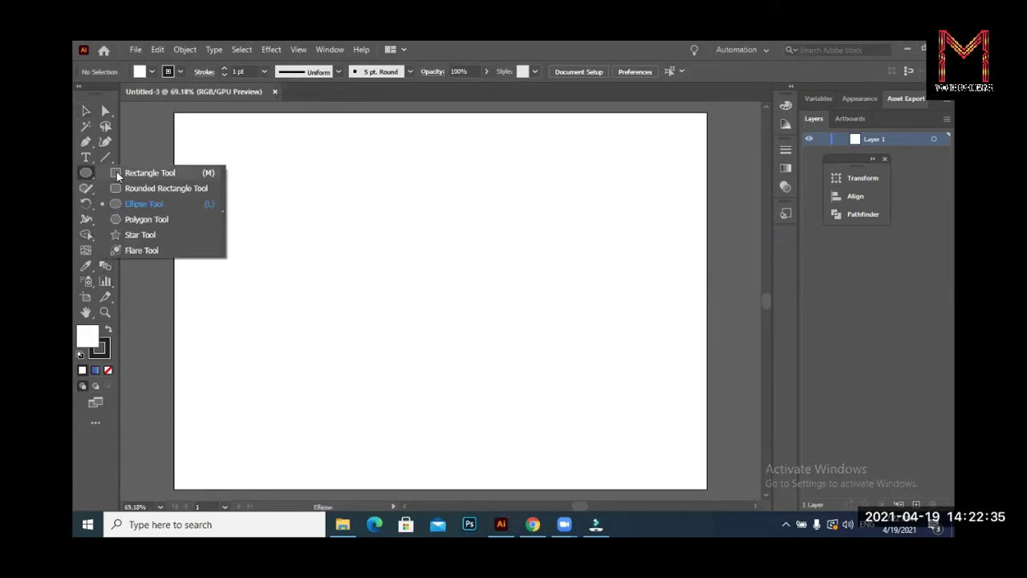
pyautogui.click(167, 72)
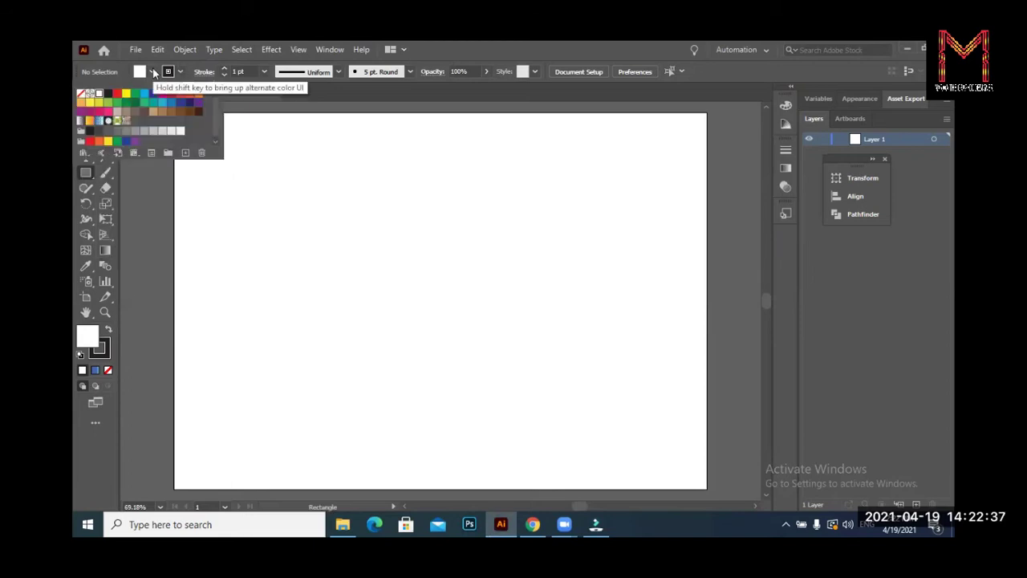
pyautogui.click(108, 94)
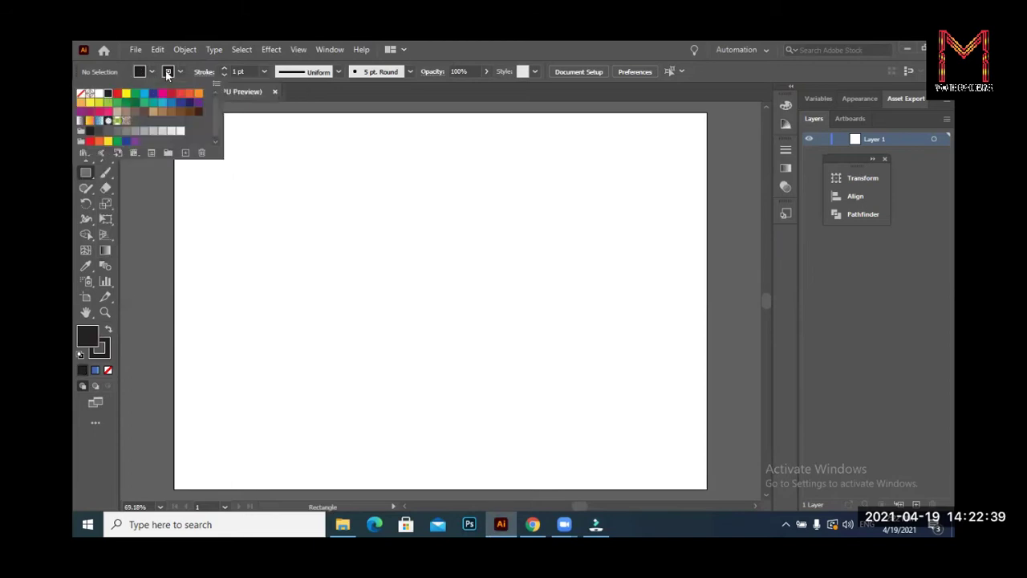
pyautogui.click(180, 72)
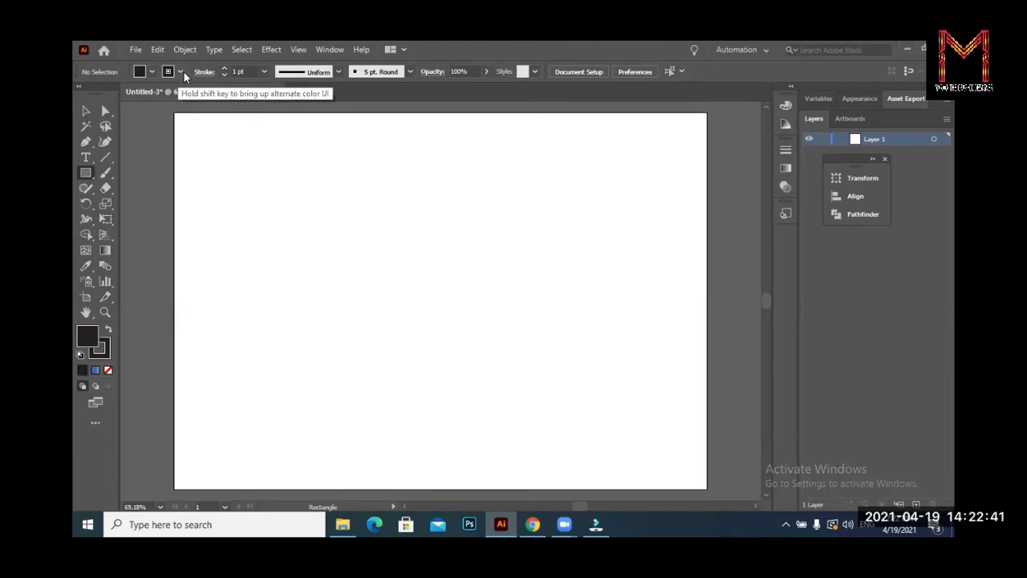
pyautogui.click(180, 72)
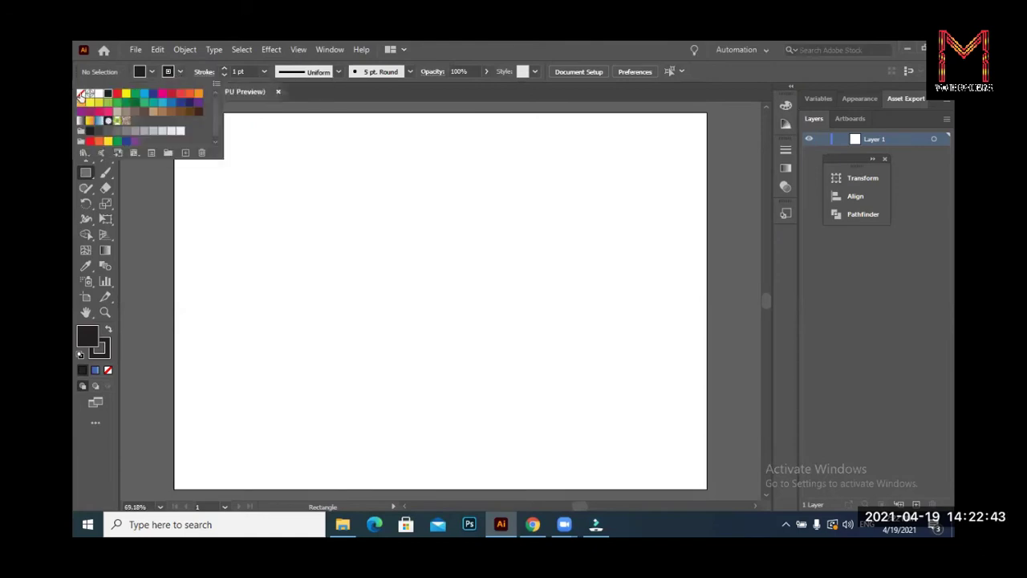
pyautogui.click(80, 94)
pyautogui.click(197, 110)
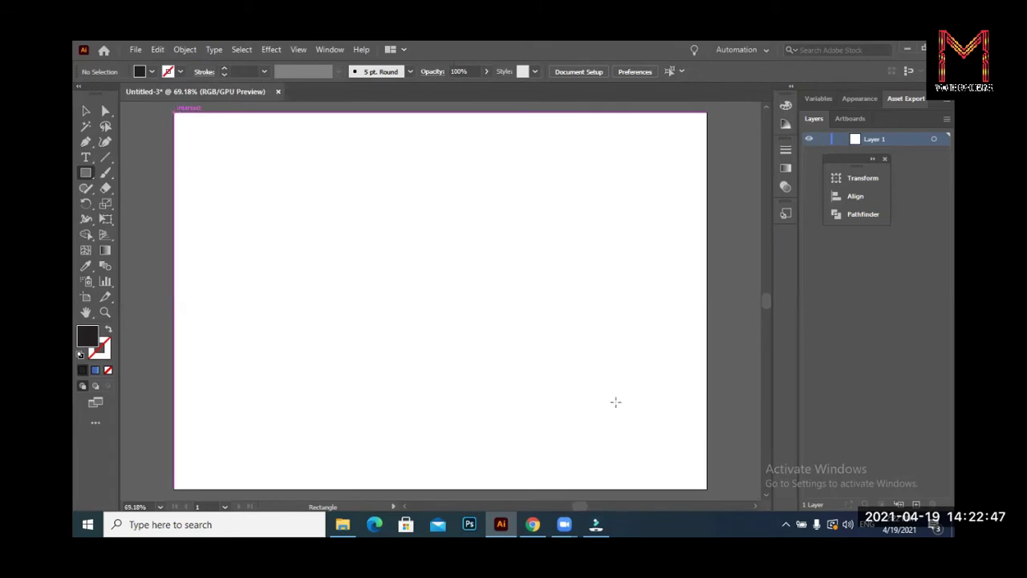
pyautogui.moveTo(615, 401); pyautogui.dragTo(706, 466)
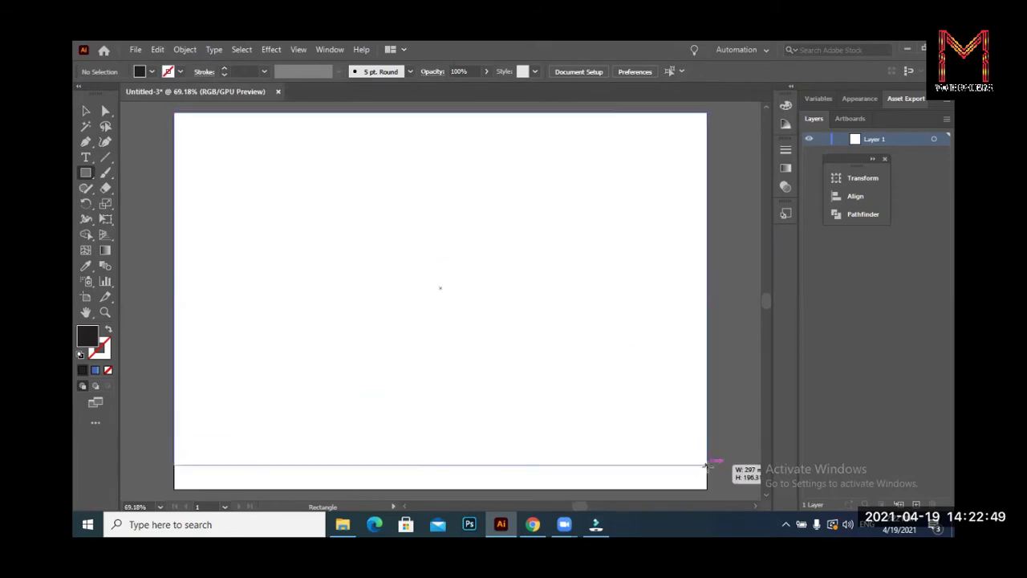
pyautogui.moveTo(706, 466); pyautogui.dragTo(706, 490)
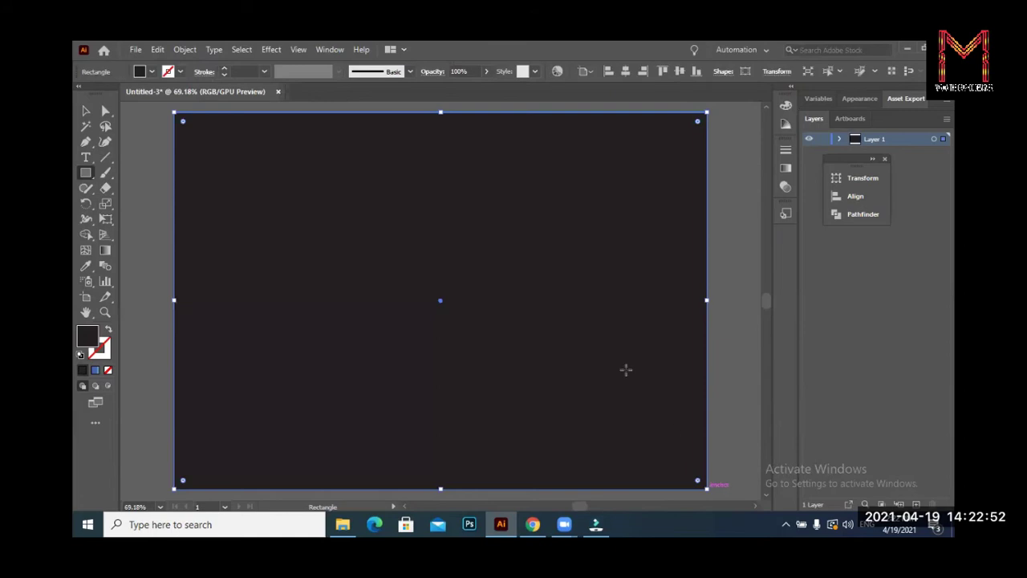
# Lock the black background rectangle with Object > Lock > Selection
pyautogui.click(185, 49)
pyautogui.moveTo(233, 136)
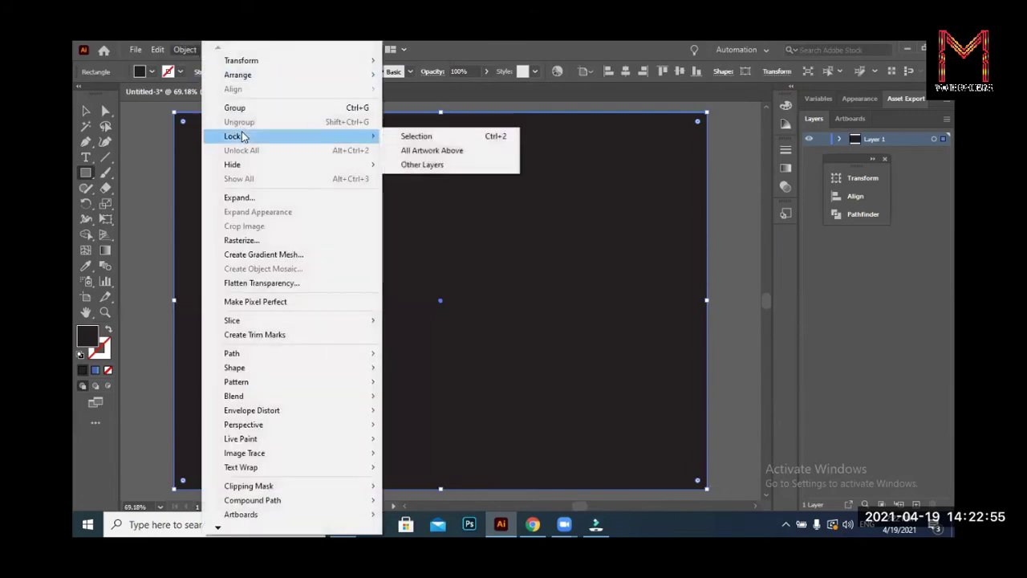
pyautogui.click(416, 138)
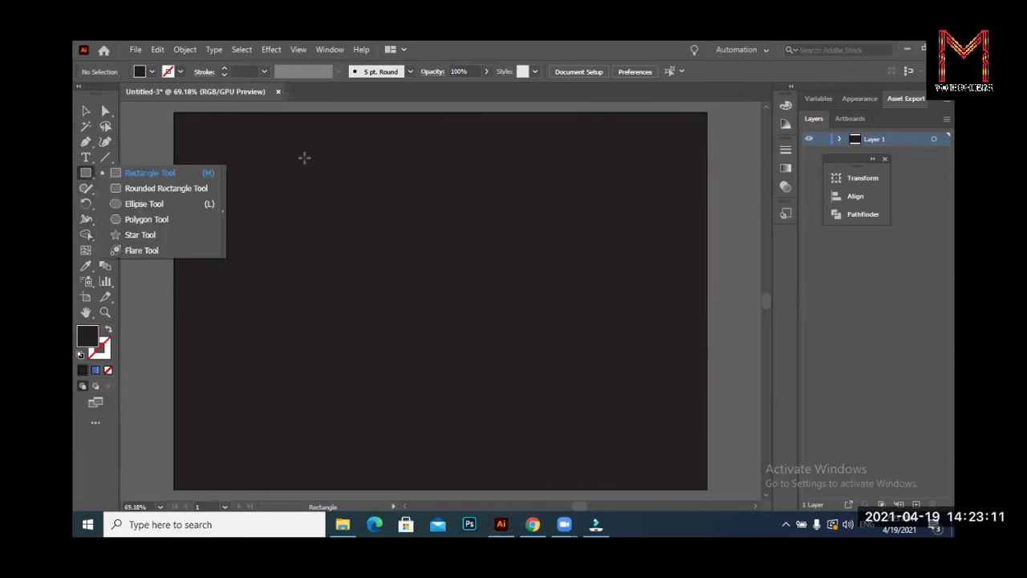
# Draw a 68.22 mm circle with a white 2 pt outline near the artboard centre
pyautogui.click(140, 204)
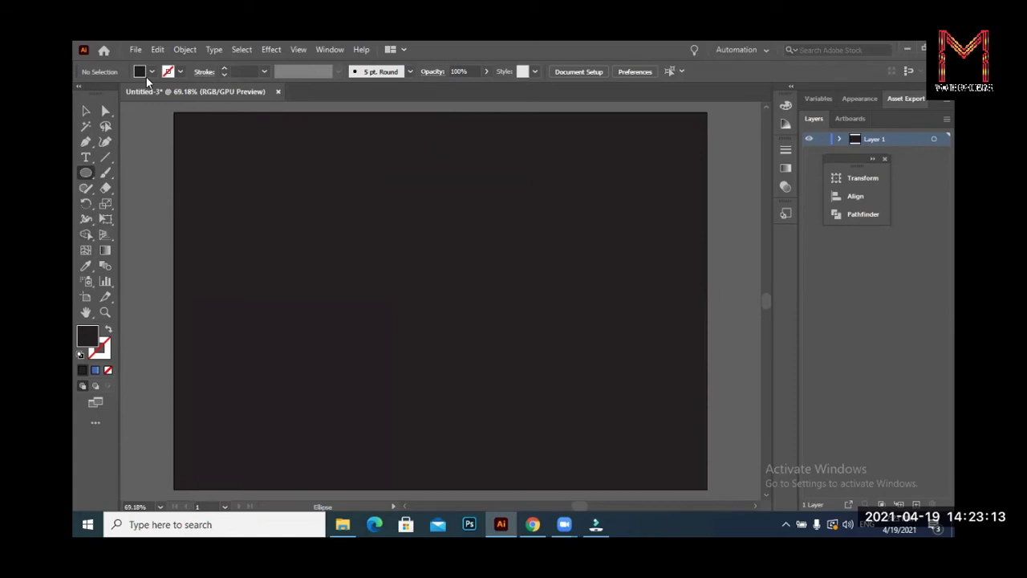
pyautogui.click(178, 72)
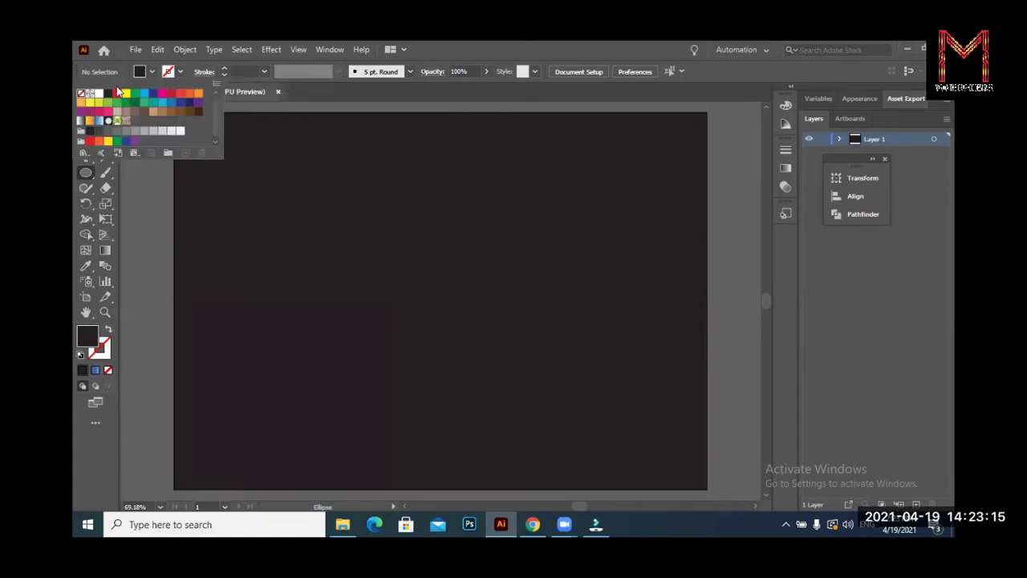
pyautogui.click(98, 94)
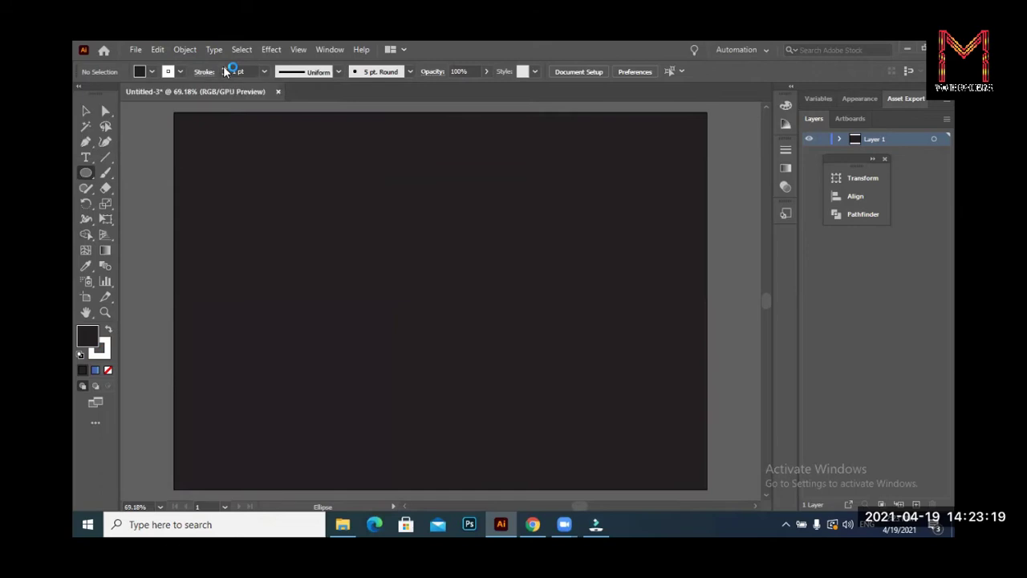
pyautogui.click(225, 69)
pyautogui.moveTo(375, 240)
pyautogui.mouseDown()
pyautogui.moveTo(506, 360)
pyautogui.moveTo(487, 358)
pyautogui.mouseUp()
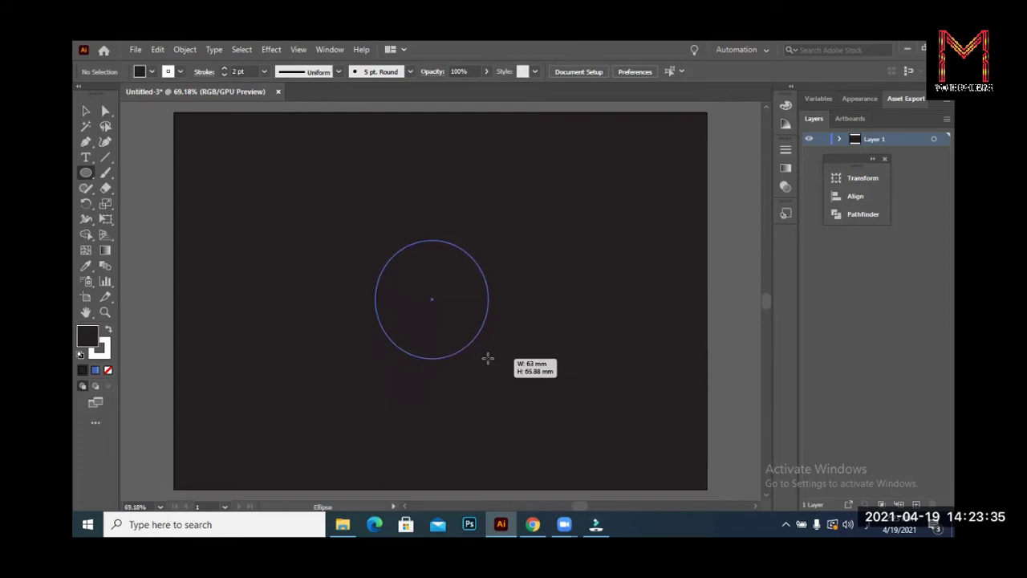
pyautogui.moveTo(488, 357); pyautogui.dragTo(498, 363)
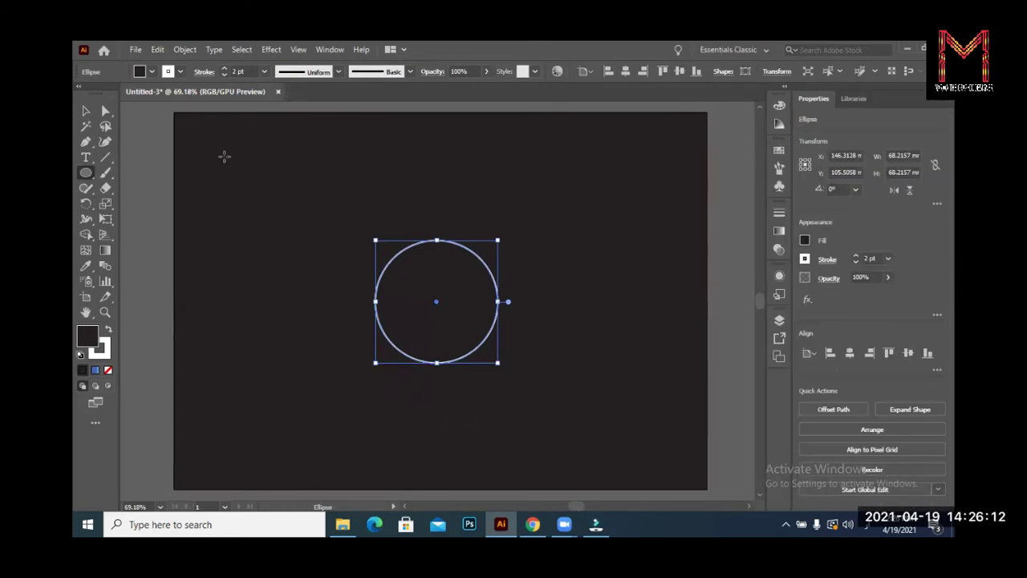
# Copy the circle and paste a duplicate in front of it
pyautogui.click(180, 51)
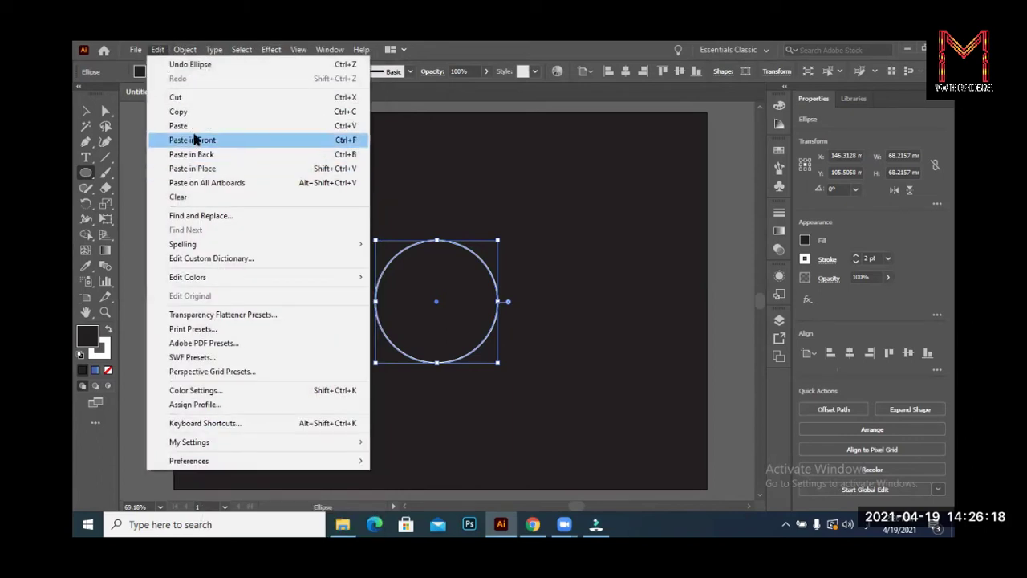
pyautogui.click(195, 111)
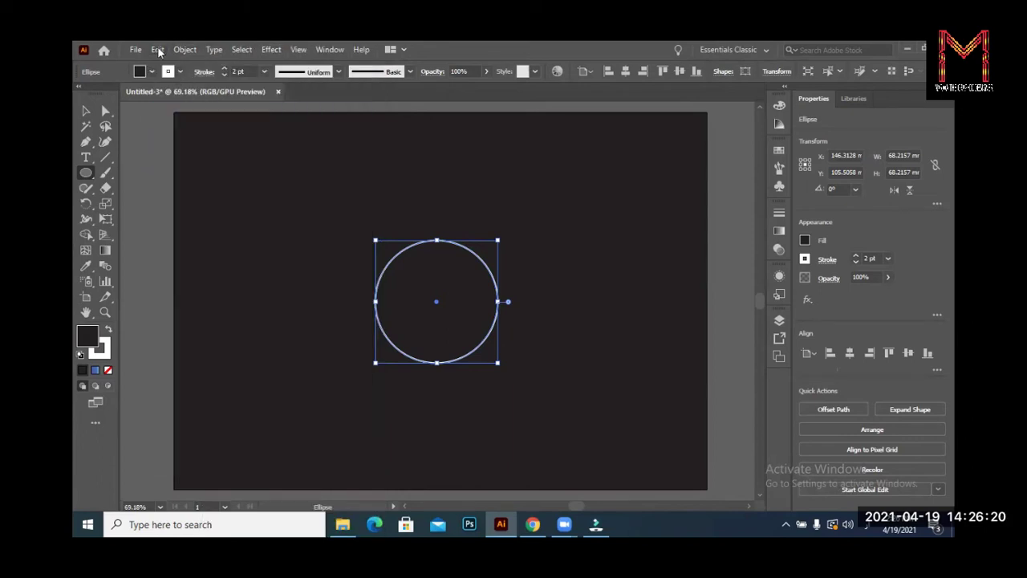
pyautogui.click(159, 50)
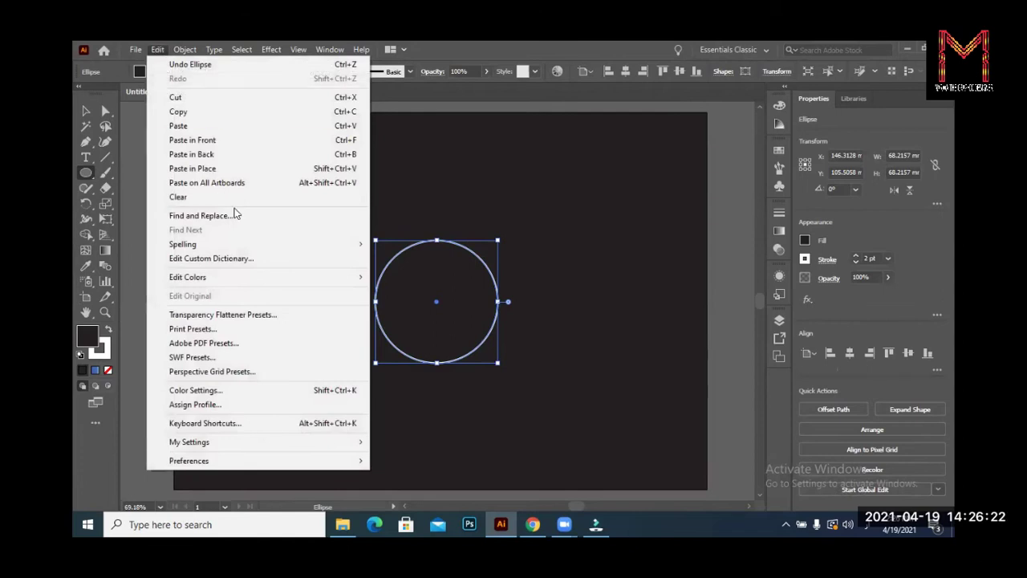
pyautogui.click(223, 146)
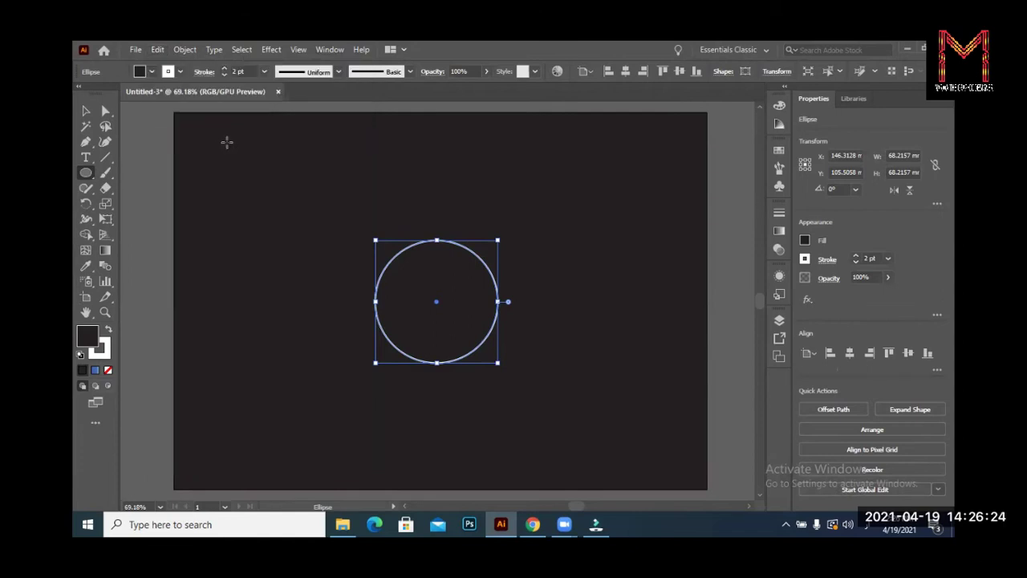
# Nudge the duplicate upward with the arrow keys until it overlaps the original by half
pyautogui.press('Up')
pyautogui.press('Up')
pyautogui.press('Up')
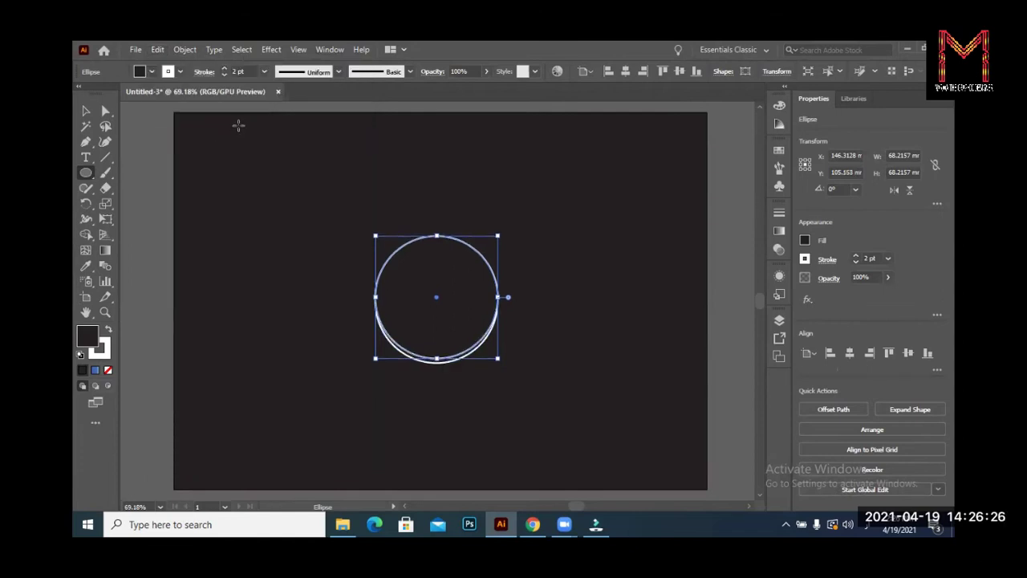
pyautogui.press('Up')
pyautogui.press('Up')
pyautogui.press('Up')
pyautogui.press('Up')
pyautogui.press('Up')
pyautogui.press('Up')
pyautogui.press('Up')
pyautogui.press('Up')
pyautogui.press('Up')
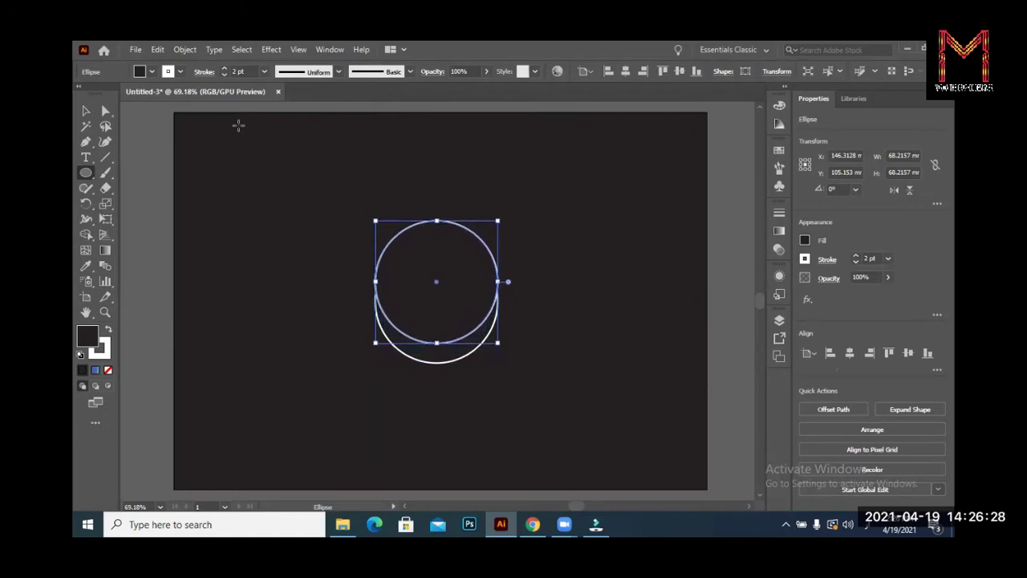
pyautogui.press('Up')
pyautogui.press('Up')
pyautogui.press('Up')
pyautogui.press('Up')
pyautogui.press('Up')
pyautogui.press('Up')
pyautogui.press('Up')
pyautogui.press('Up')
pyautogui.press('Up')
pyautogui.press('Up')
pyautogui.press('Up')
pyautogui.press('Up')
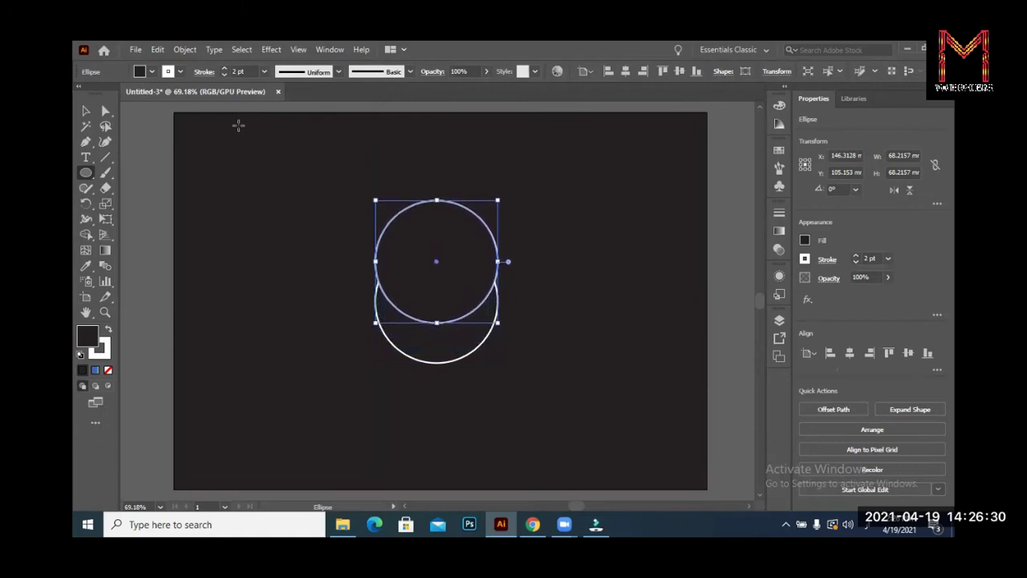
pyautogui.press('Up')
pyautogui.press('Up')
pyautogui.press('Up')
pyautogui.press('Up')
pyautogui.press('Up')
pyautogui.press('Up')
pyautogui.press('Up')
pyautogui.press('Up')
pyautogui.press('Up')
pyautogui.press('Up')
pyautogui.press('Up')
pyautogui.press('Up')
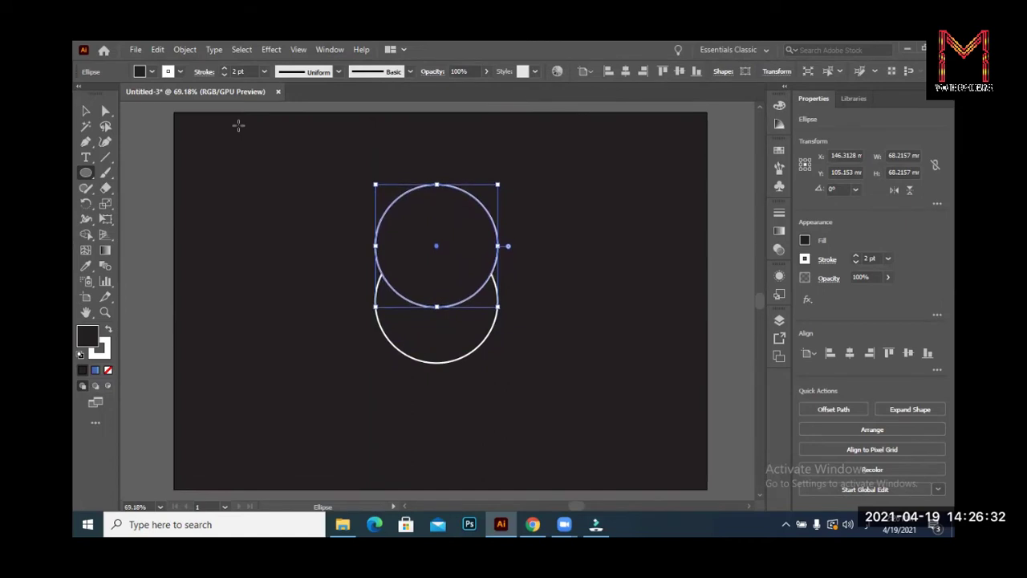
pyautogui.press('Up')
pyautogui.press('Up')
pyautogui.press('Up')
pyautogui.press('Up')
pyautogui.press('Up')
pyautogui.press('Up')
pyautogui.press('Down')
pyautogui.press('Down')
pyautogui.press('Down')
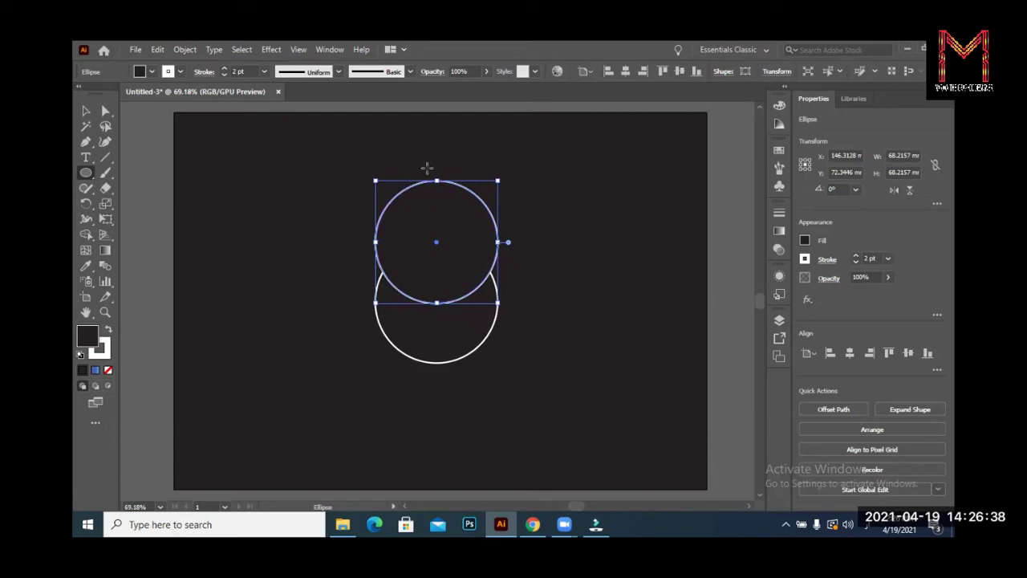
# Drag the upper circle slightly higher, keeping it vertically aligned
pyautogui.click(85, 111)
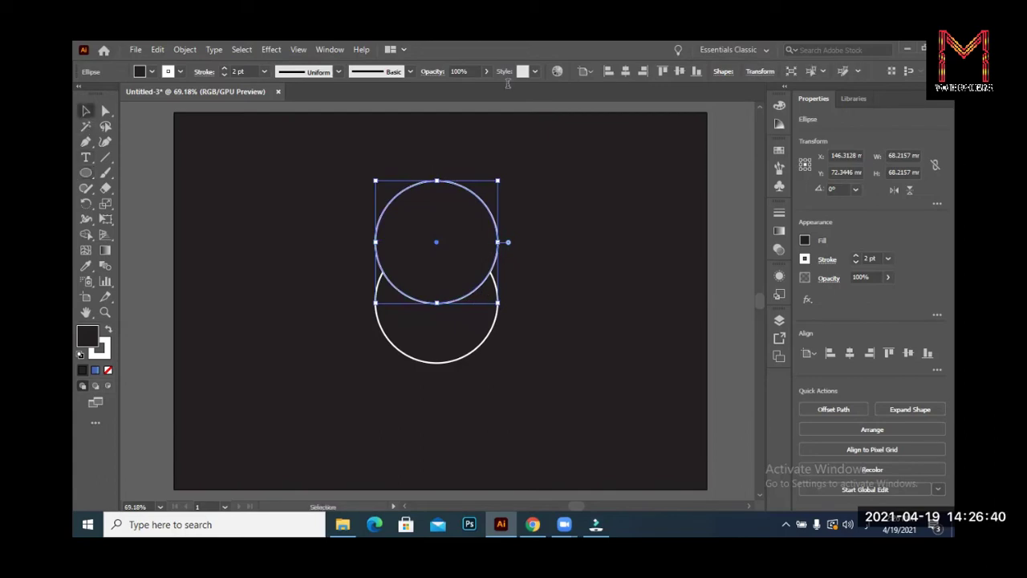
pyautogui.moveTo(463, 190); pyautogui.dragTo(460, 186)
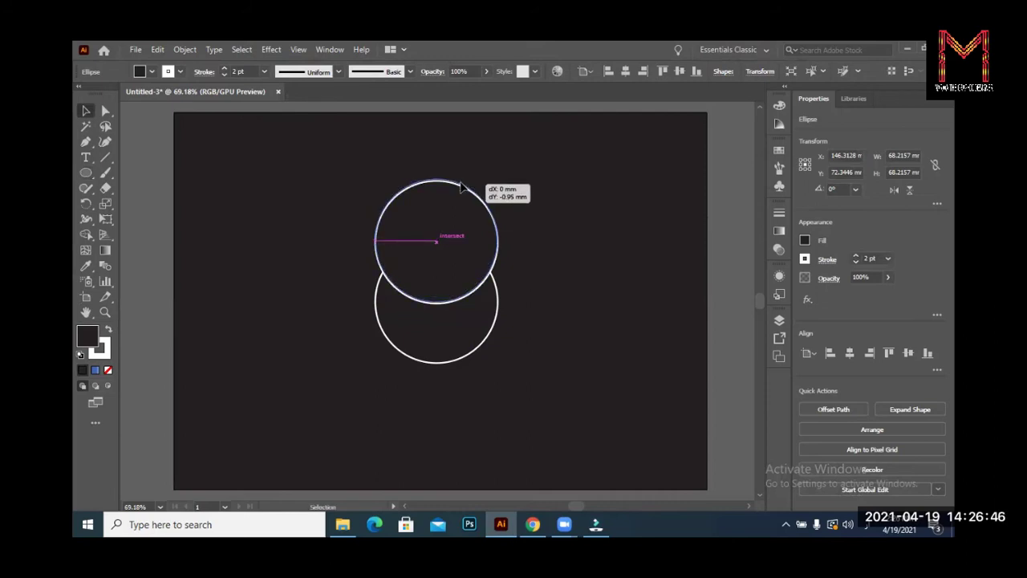
pyautogui.moveTo(461, 186); pyautogui.dragTo(461, 185)
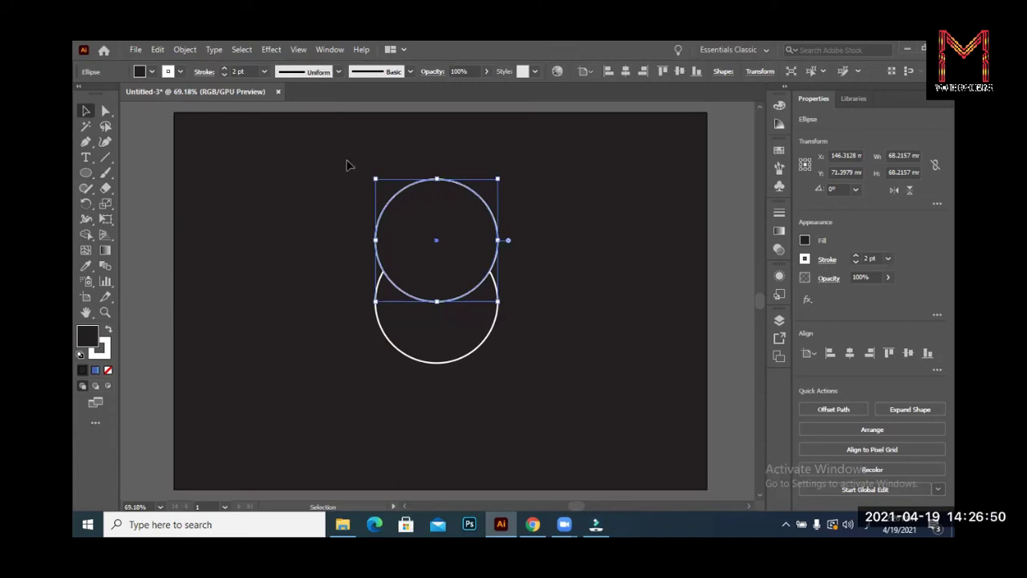
# Set both circles' fill to None, then select the top circle
pyautogui.moveTo(346, 165); pyautogui.dragTo(610, 424)
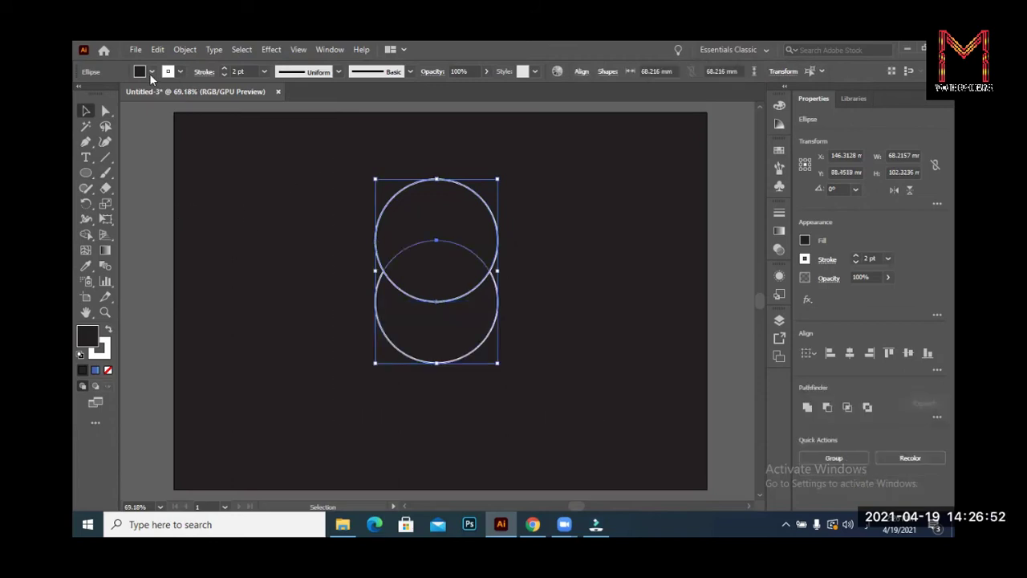
pyautogui.click(151, 72)
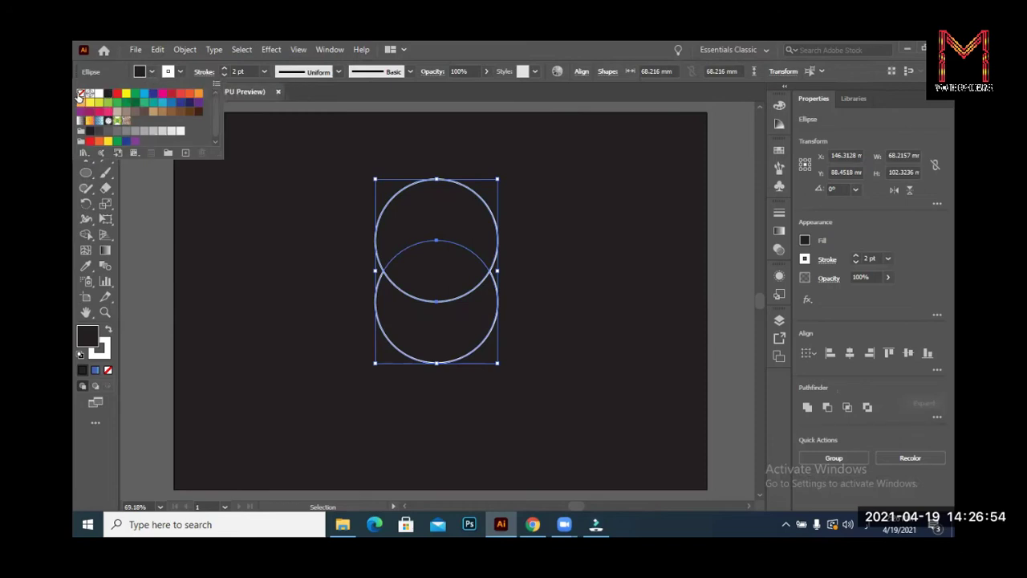
pyautogui.click(81, 93)
pyautogui.click(298, 152)
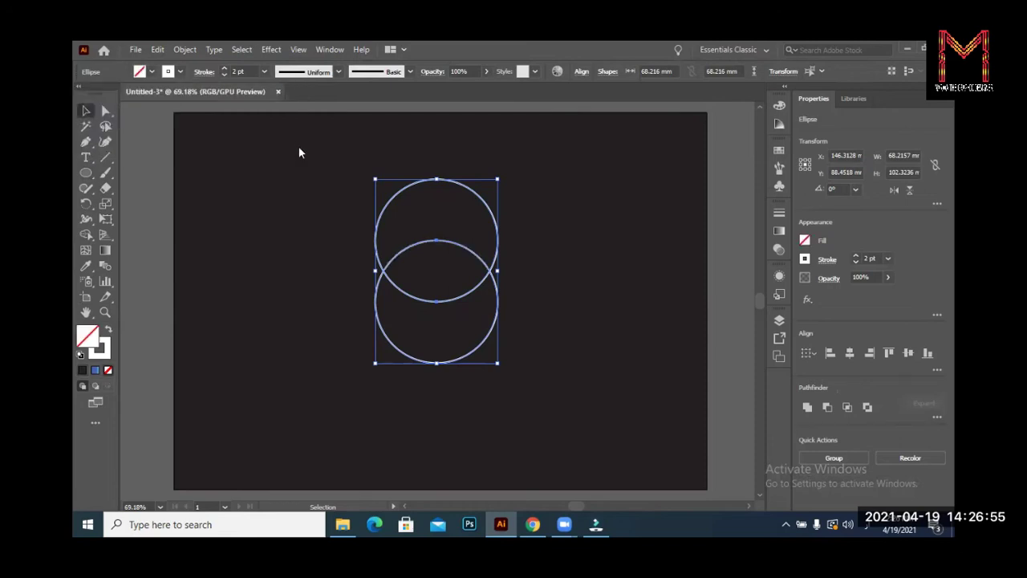
pyautogui.click(517, 210)
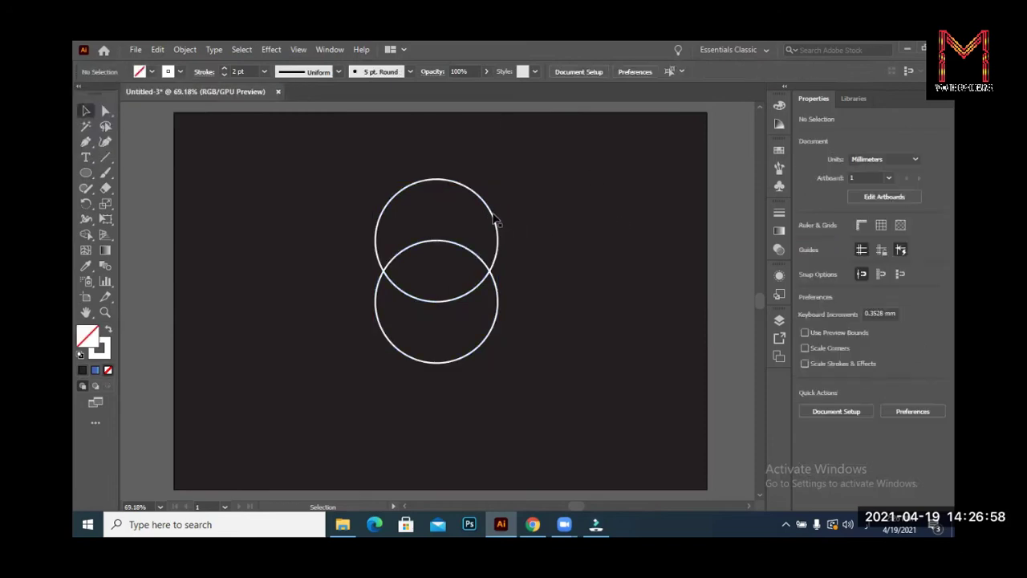
pyautogui.click(492, 218)
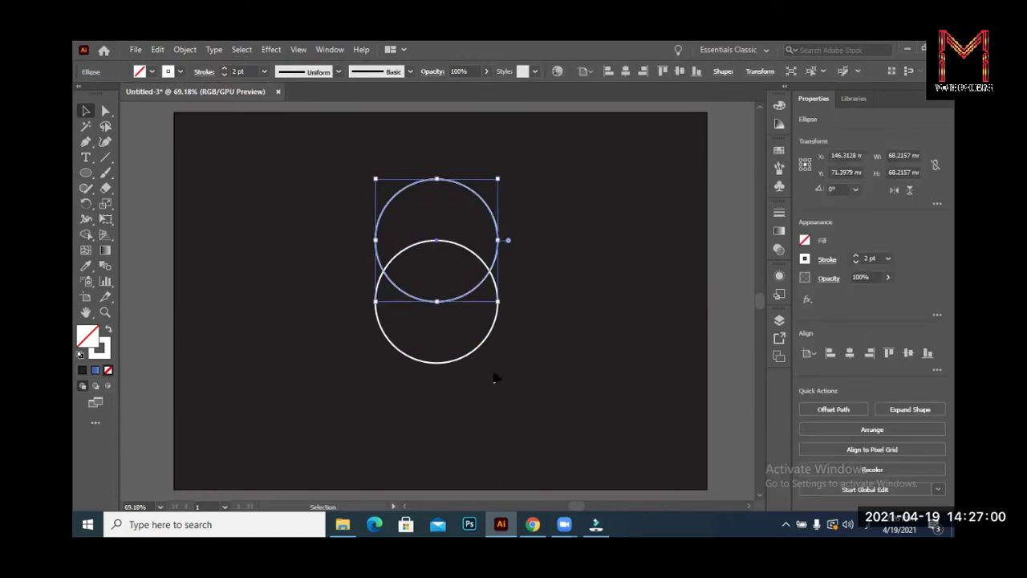
# Copy the bottom circle and paste a duplicate in front of it
pyautogui.click(479, 348)
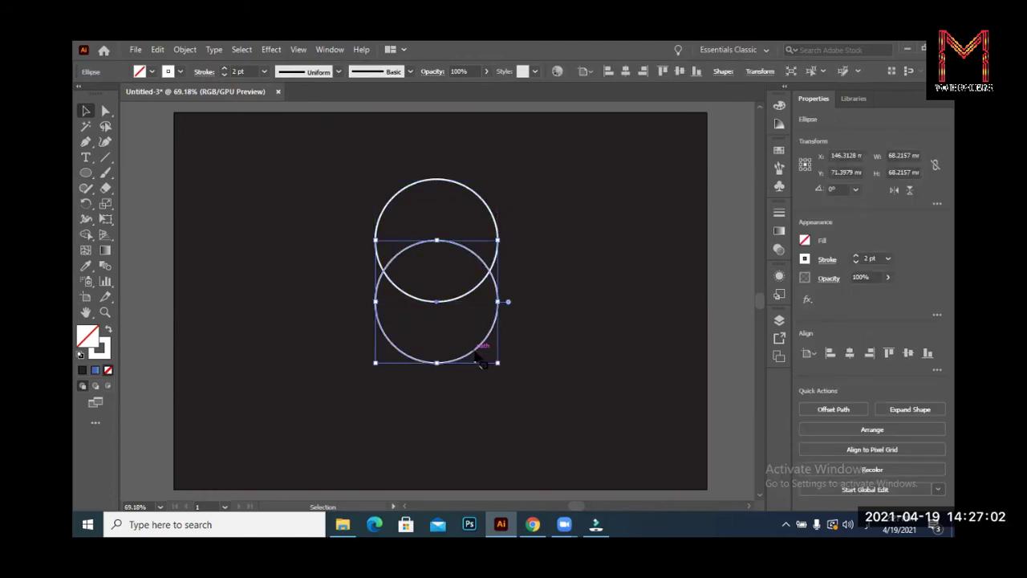
pyautogui.click(158, 50)
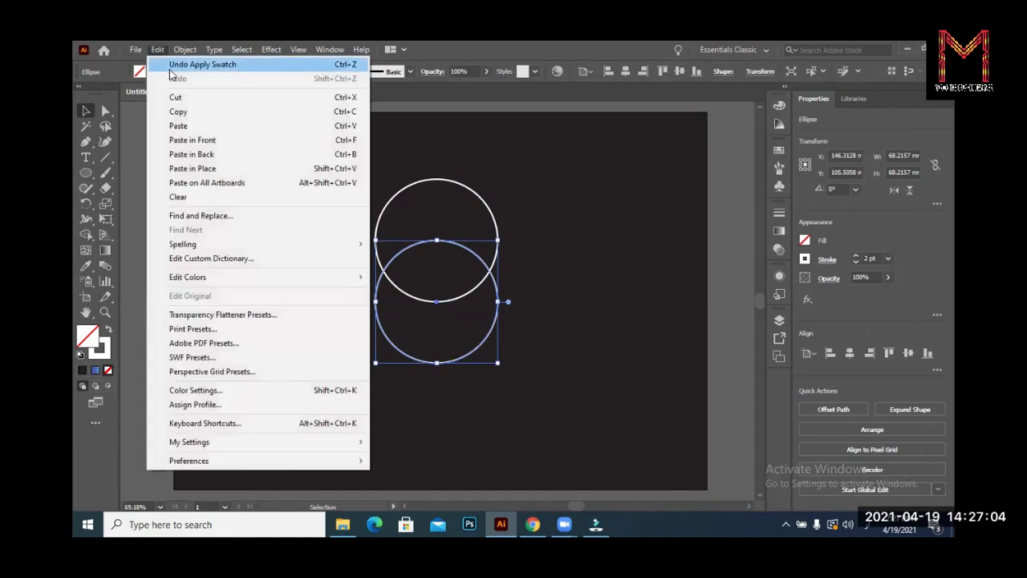
pyautogui.click(176, 118)
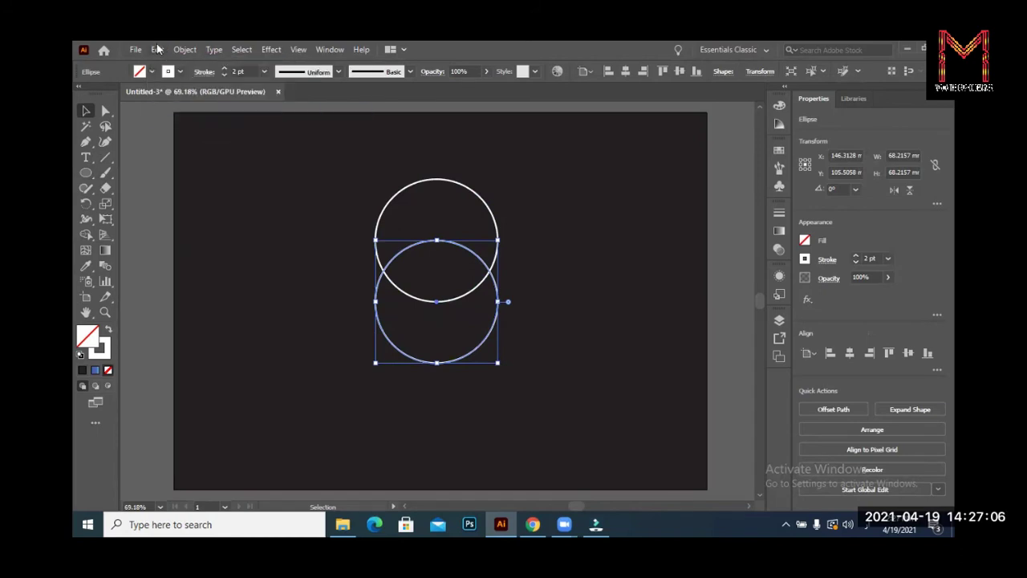
pyautogui.click(157, 50)
pyautogui.click(201, 140)
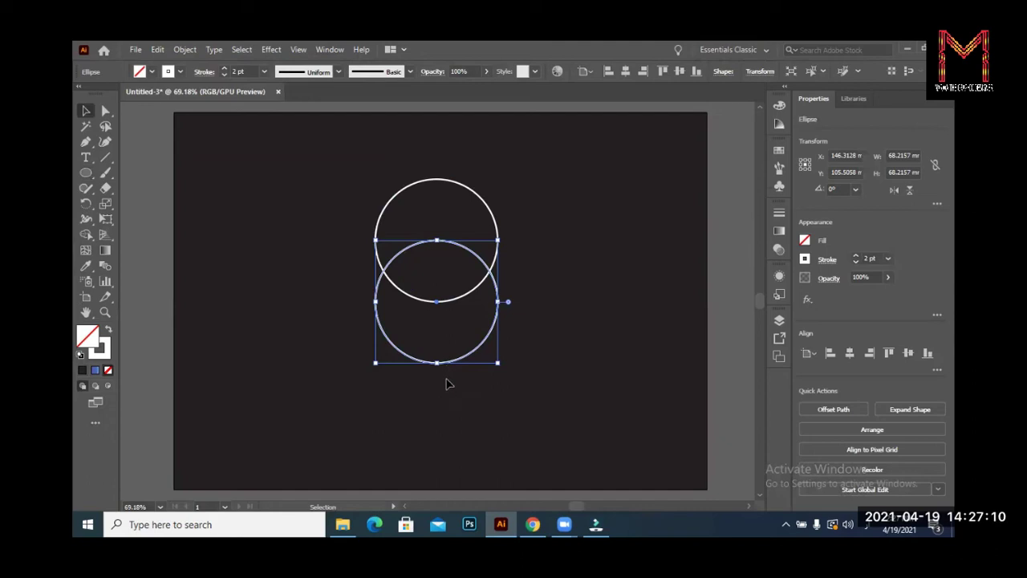
# Nudge the duplicate downward with the arrow keys below the middle circle
pyautogui.press('Down')
pyautogui.press('Down')
pyautogui.press('Down')
pyautogui.press('Down')
pyautogui.press('Down')
pyautogui.press('Down')
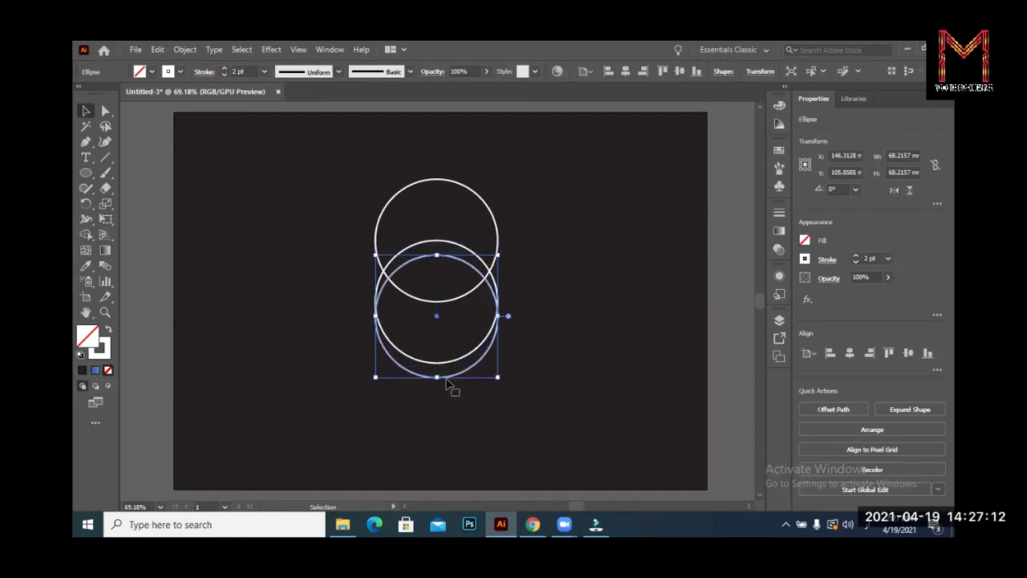
pyautogui.press('Down')
pyautogui.press('Down')
pyautogui.press('Down')
pyautogui.press('Down')
pyautogui.press('Down')
pyautogui.press('Down')
pyautogui.press('Down')
pyautogui.press('Down')
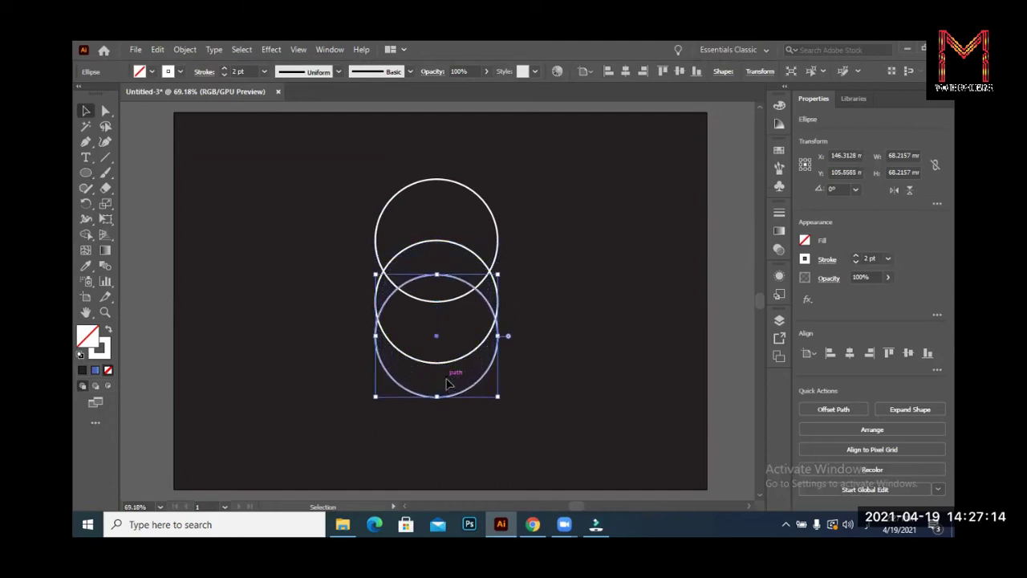
pyautogui.press('Down')
pyautogui.press('Down')
pyautogui.press('Down')
pyautogui.press('Down')
pyautogui.press('Down')
pyautogui.press('Down')
pyautogui.press('Down')
pyautogui.press('Down')
pyautogui.press('Down')
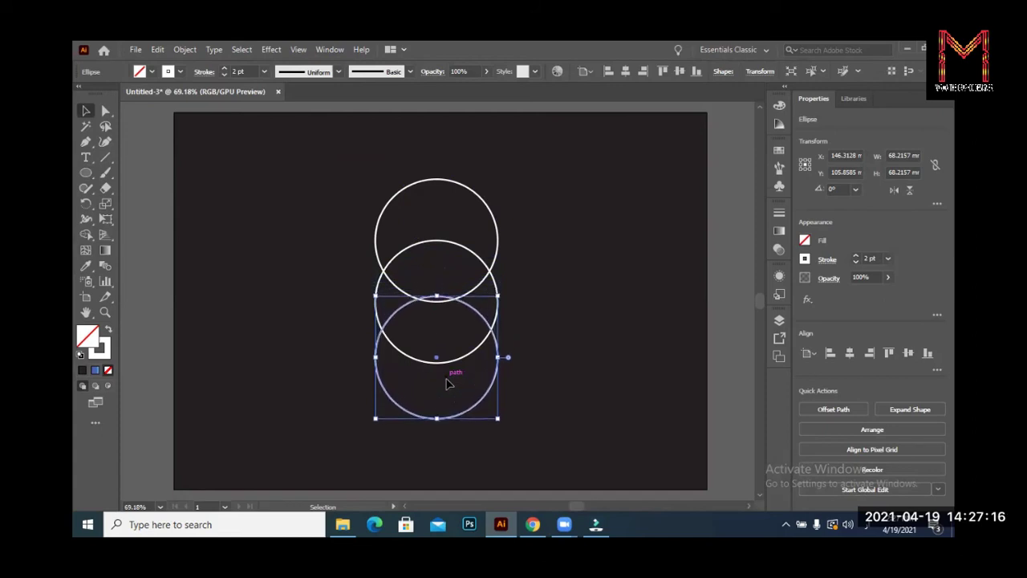
pyautogui.press('Down')
pyautogui.press('Down')
pyautogui.press('Down')
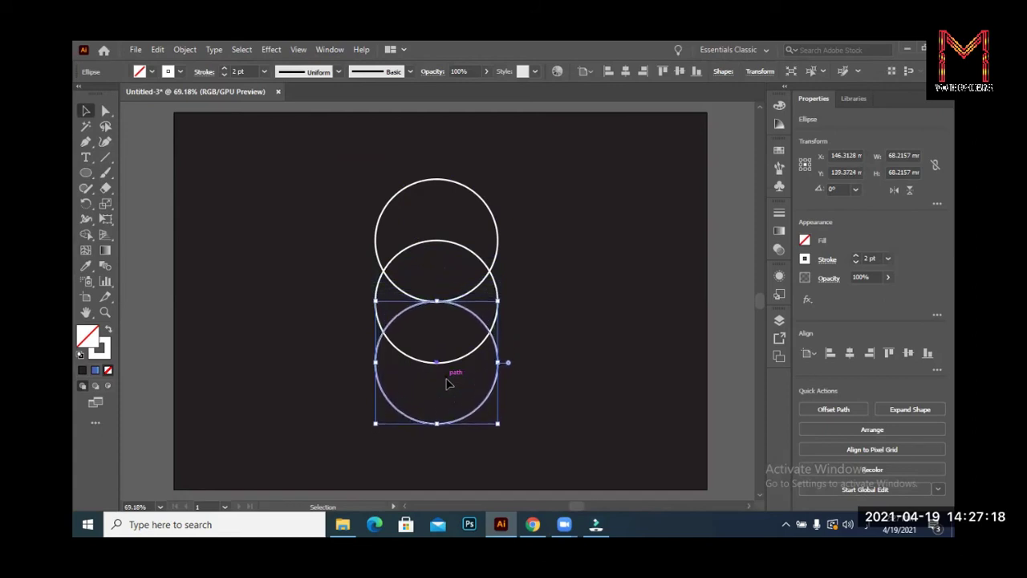
# Snap the bottom circle to Y 139.37 mm, its top edge on the middle circle's centre
pyautogui.click(566, 403)
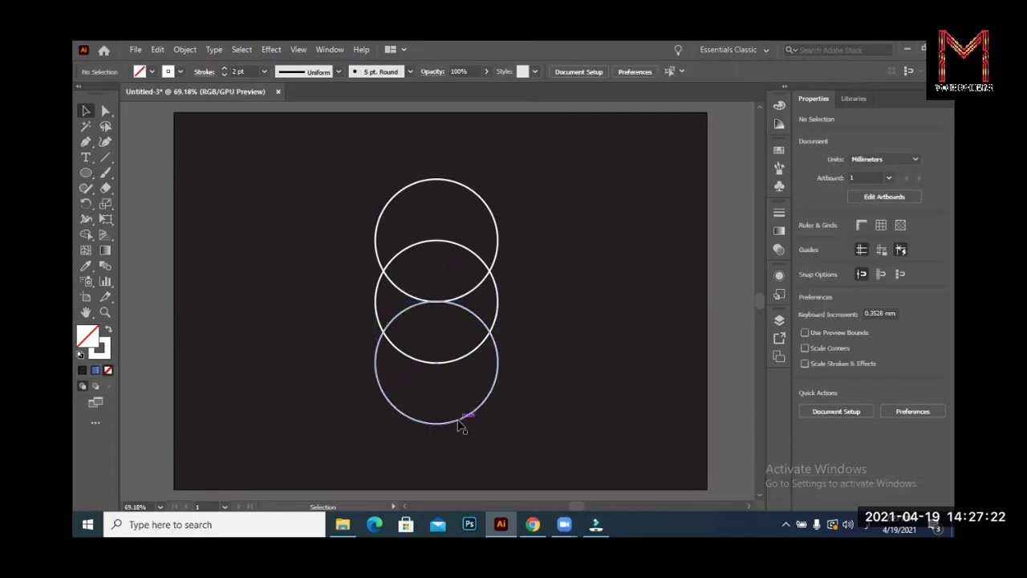
pyautogui.moveTo(454, 425); pyautogui.dragTo(454, 425)
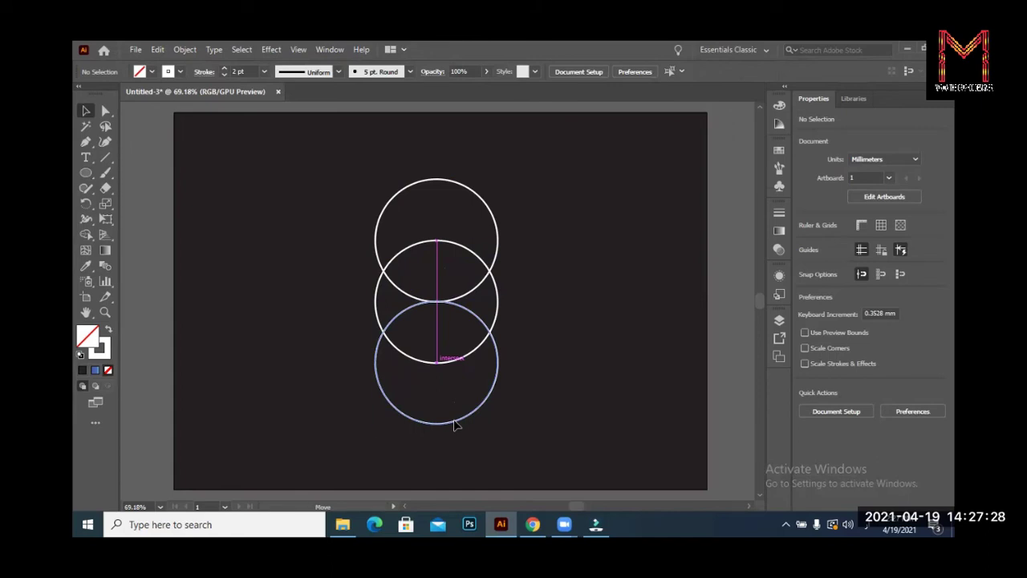
pyautogui.moveTo(454, 426); pyautogui.dragTo(454, 425)
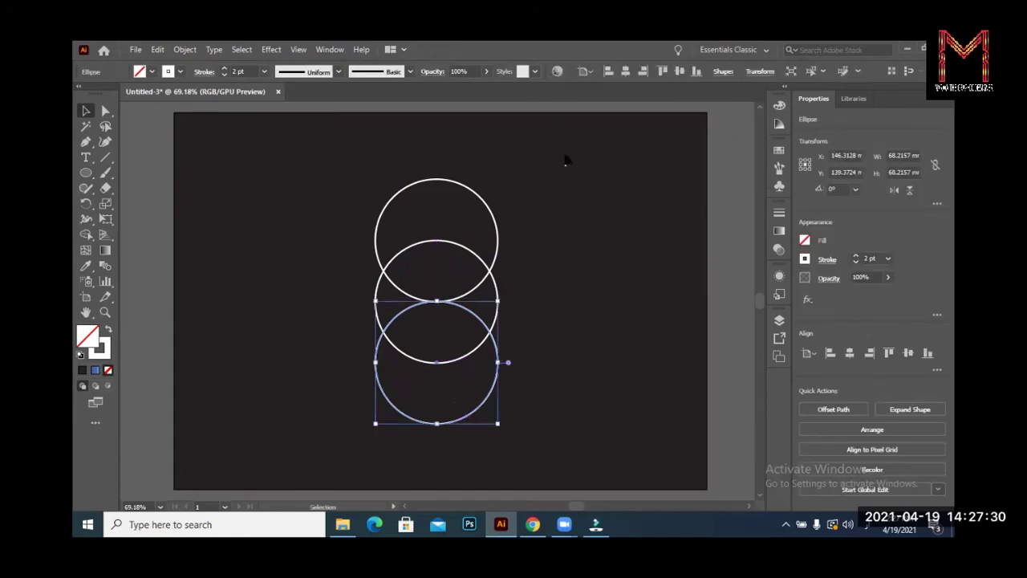
# Rotate a copy of the top and bottom circles by 90° to form a five-circle cross
pyautogui.keyDown('shift'); pyautogui.click(497, 223); pyautogui.keyUp('shift')
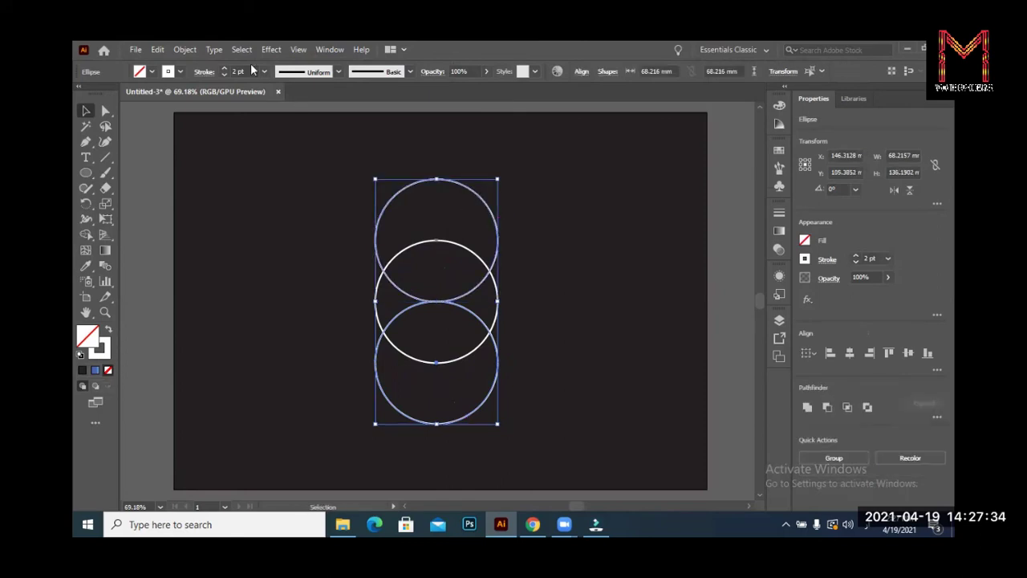
pyautogui.click(189, 47)
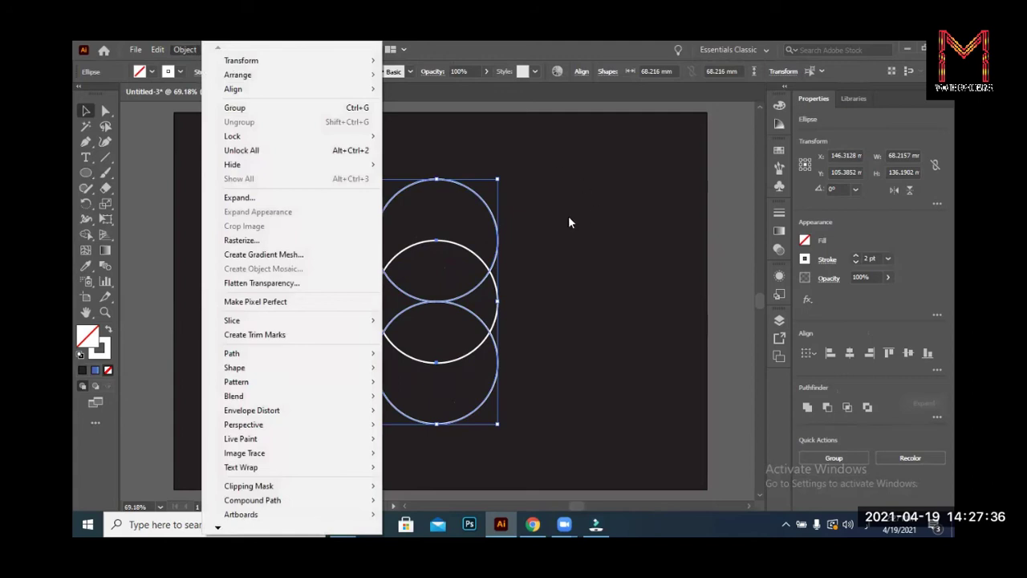
pyautogui.click(486, 206)
pyautogui.rightClick(486, 202)
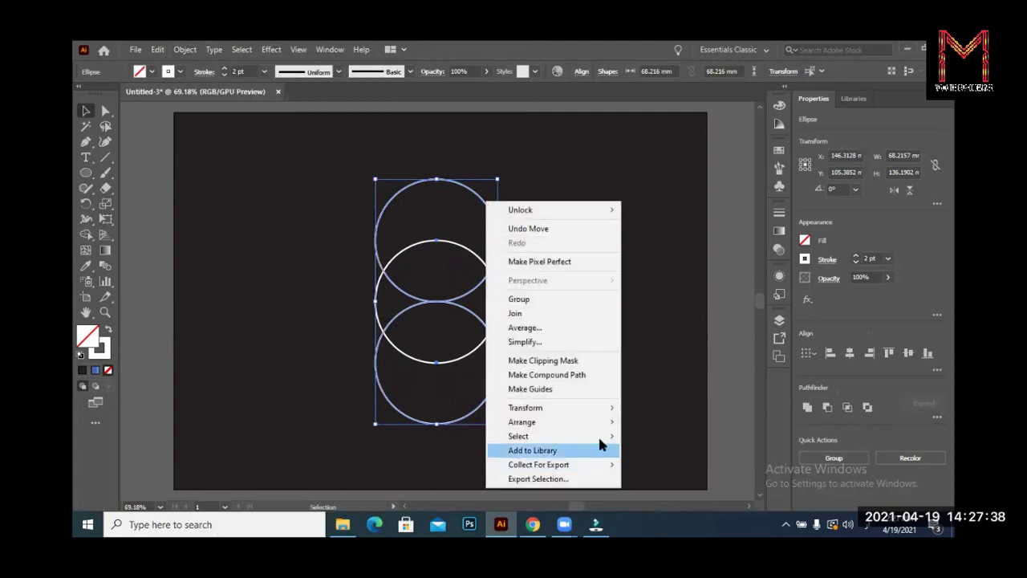
pyautogui.moveTo(553, 407)
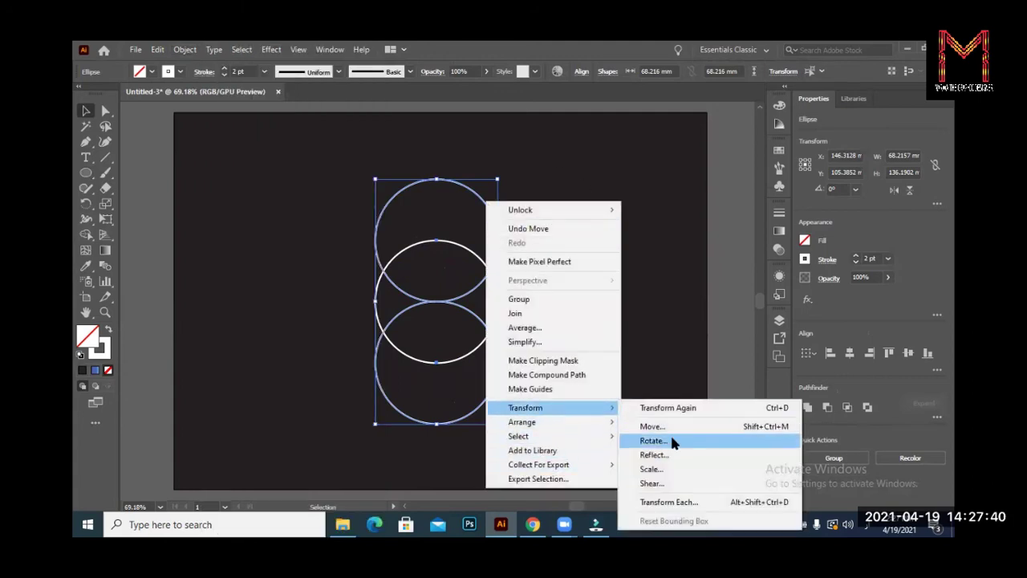
pyautogui.click(673, 441)
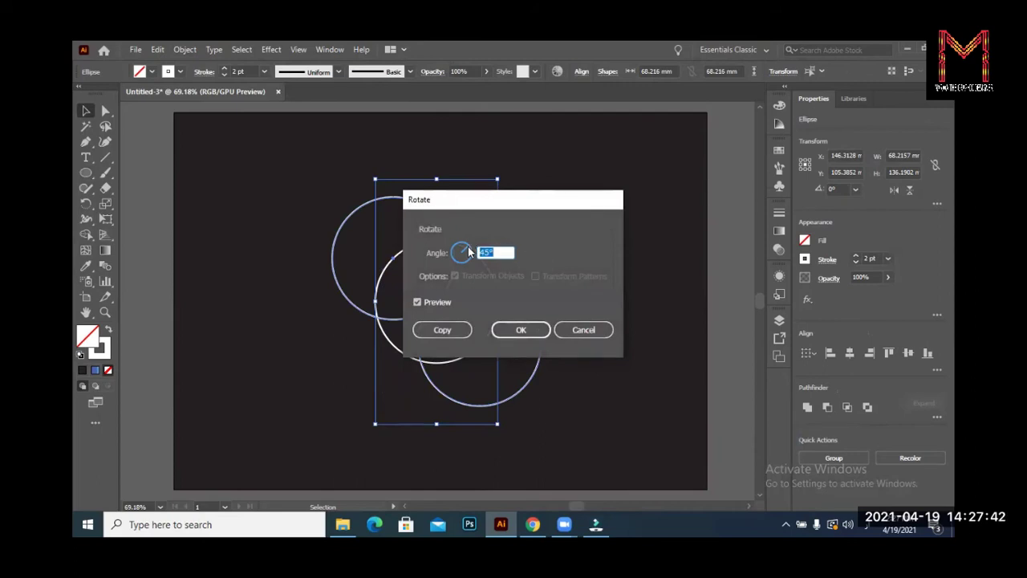
pyautogui.moveTo(469, 252); pyautogui.dragTo(463, 252)
pyautogui.press('Tab')
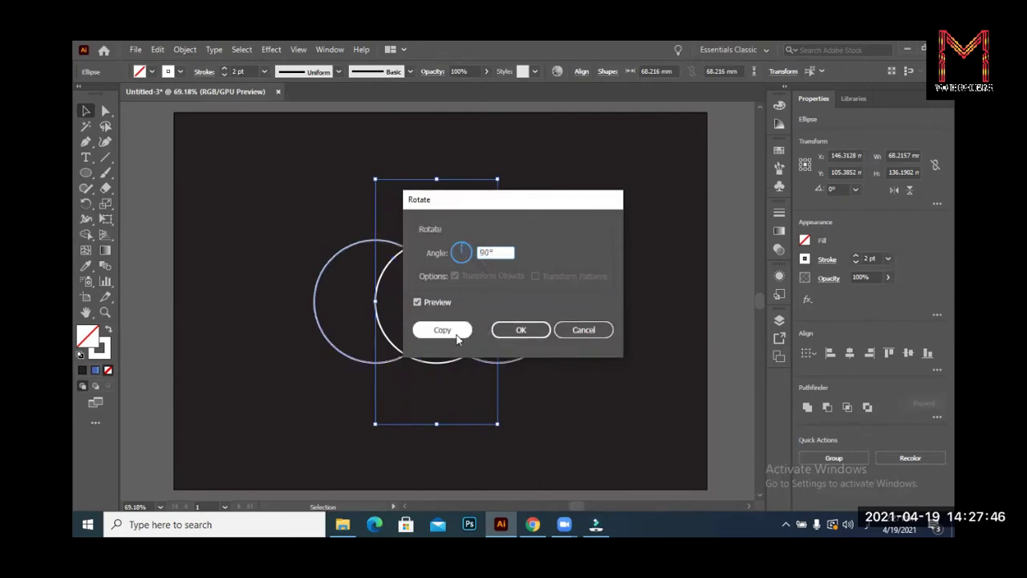
pyautogui.click(452, 329)
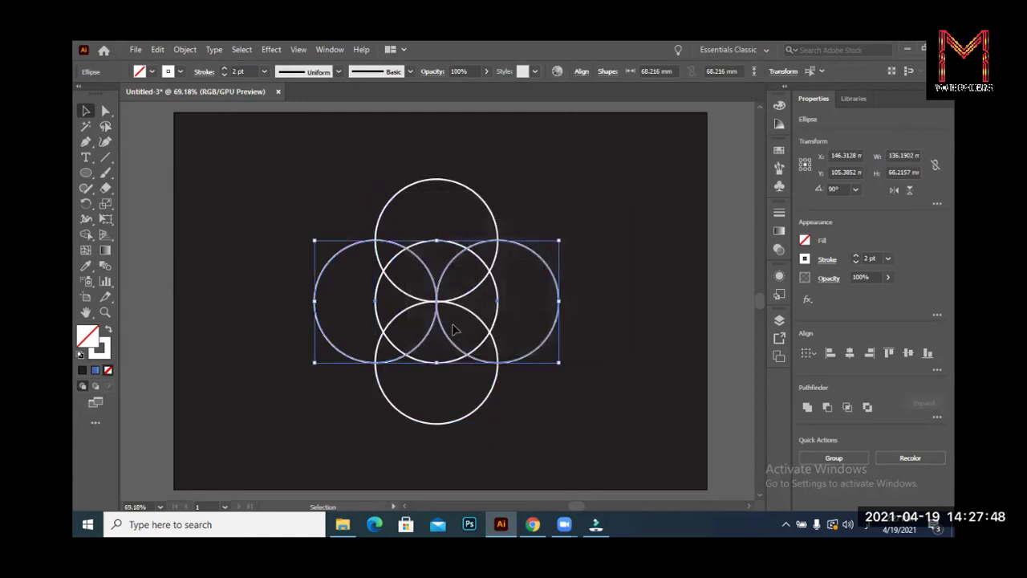
# Make a 45°-rotated copy of the four outer circles, then select all circles
pyautogui.keyDown('shift'); pyautogui.click(467, 188); pyautogui.keyUp('shift')
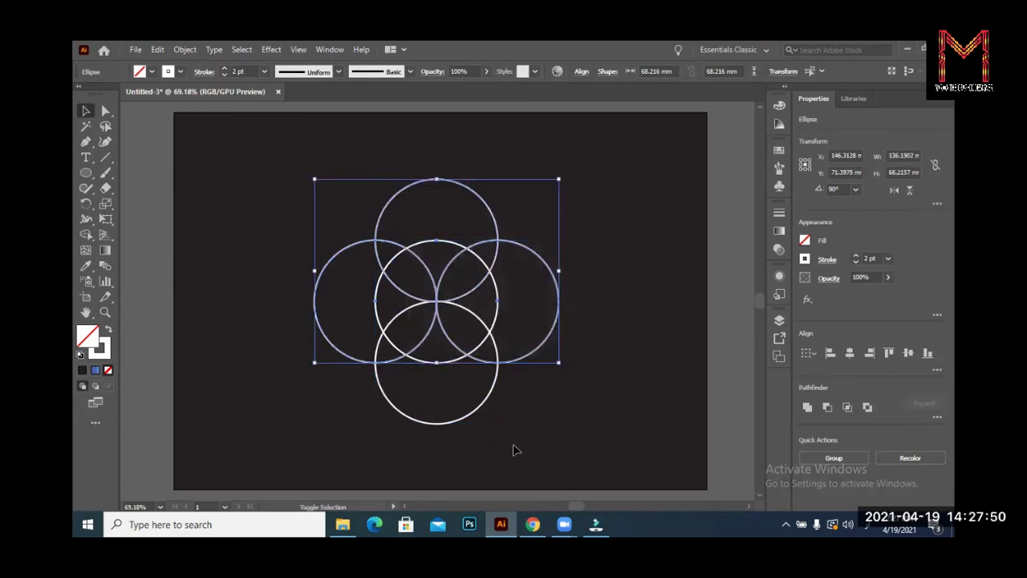
pyautogui.keyDown('shift'); pyautogui.click(472, 417); pyautogui.keyUp('shift')
pyautogui.rightClick(472, 418)
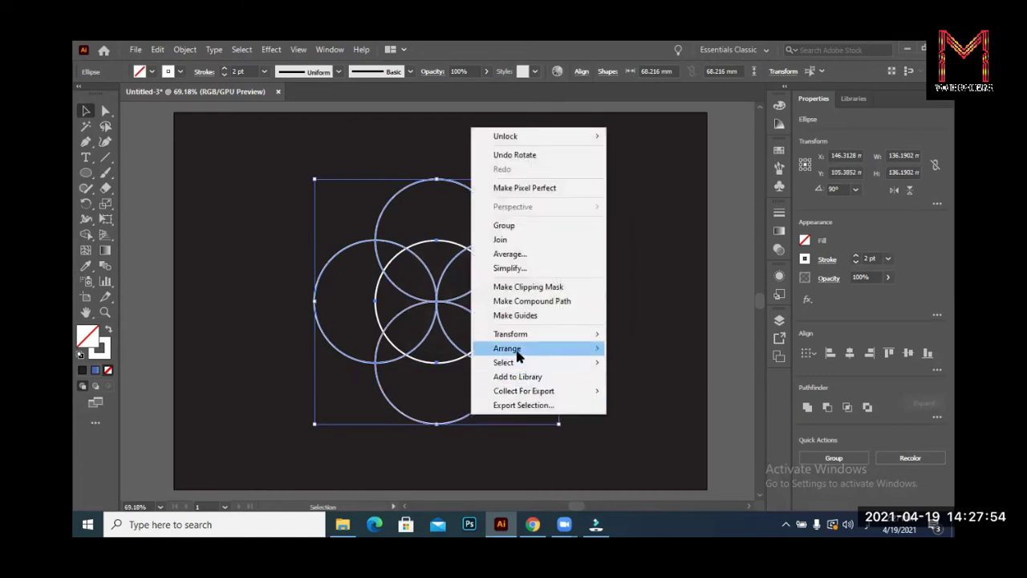
pyautogui.moveTo(511, 334)
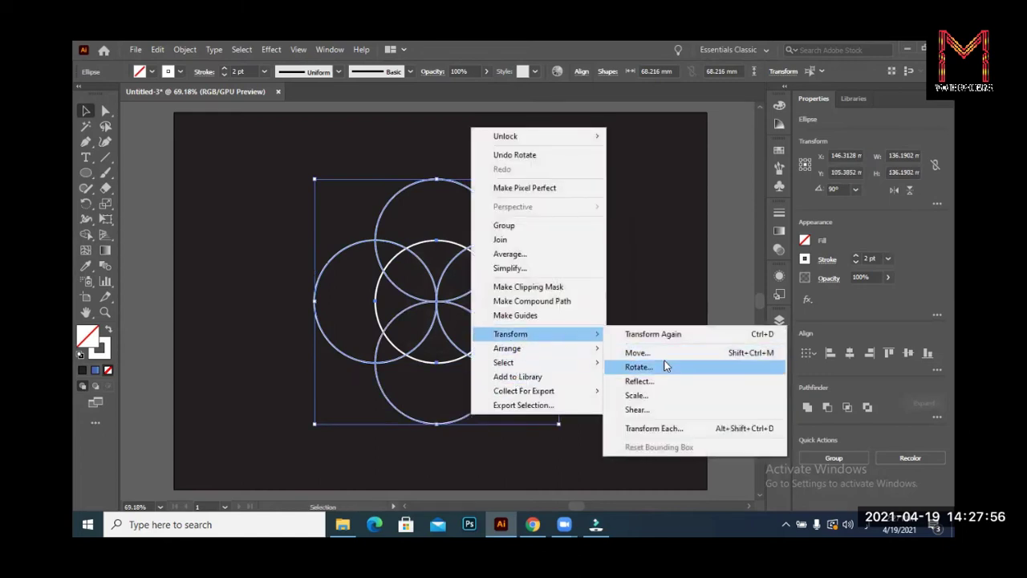
pyautogui.click(665, 367)
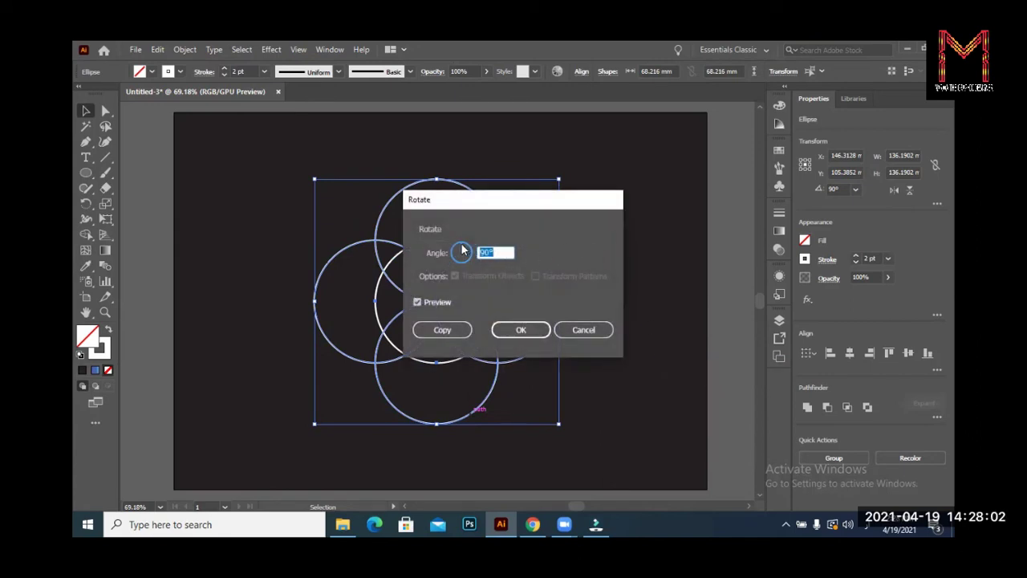
pyautogui.write('36')
pyautogui.moveTo(463, 249); pyautogui.dragTo(468, 250)
pyautogui.moveTo(466, 250); pyautogui.dragTo(467, 252)
pyautogui.click(455, 334)
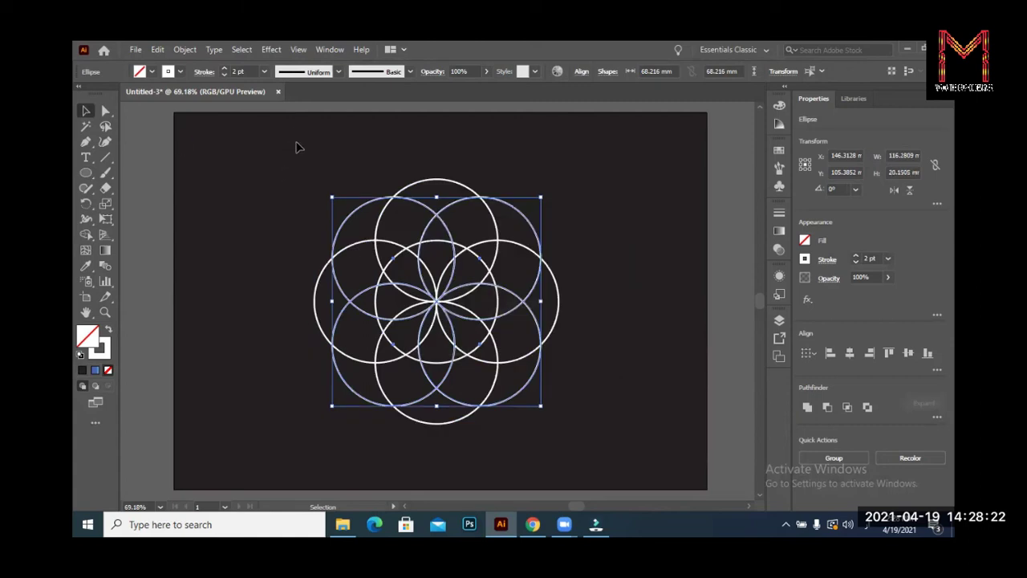
pyautogui.hotkey('ctrl', 'a')
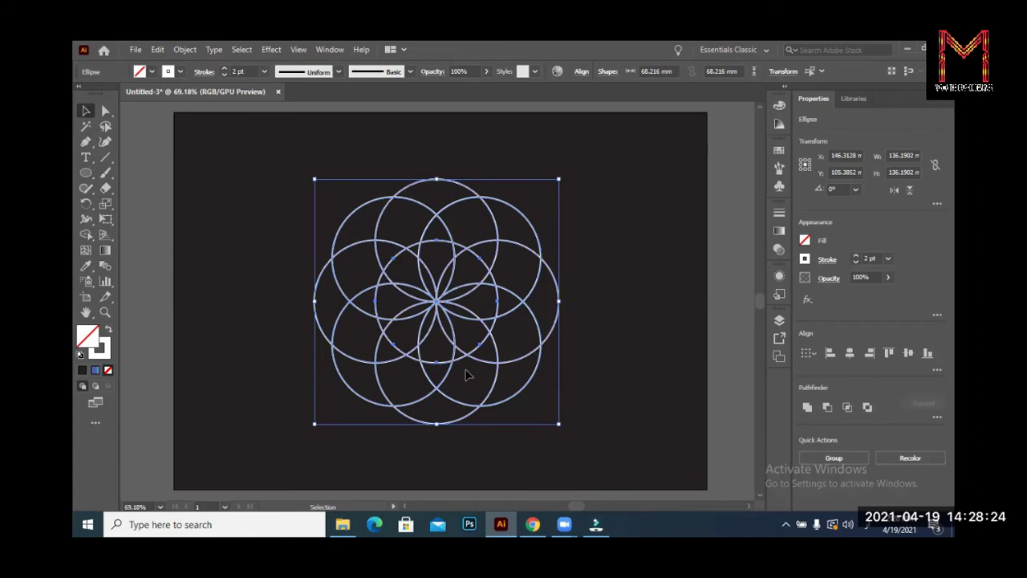
# Merge the first swept regions into one petal with the Shape Builder, undoing a stray merge
pyautogui.click(85, 236)
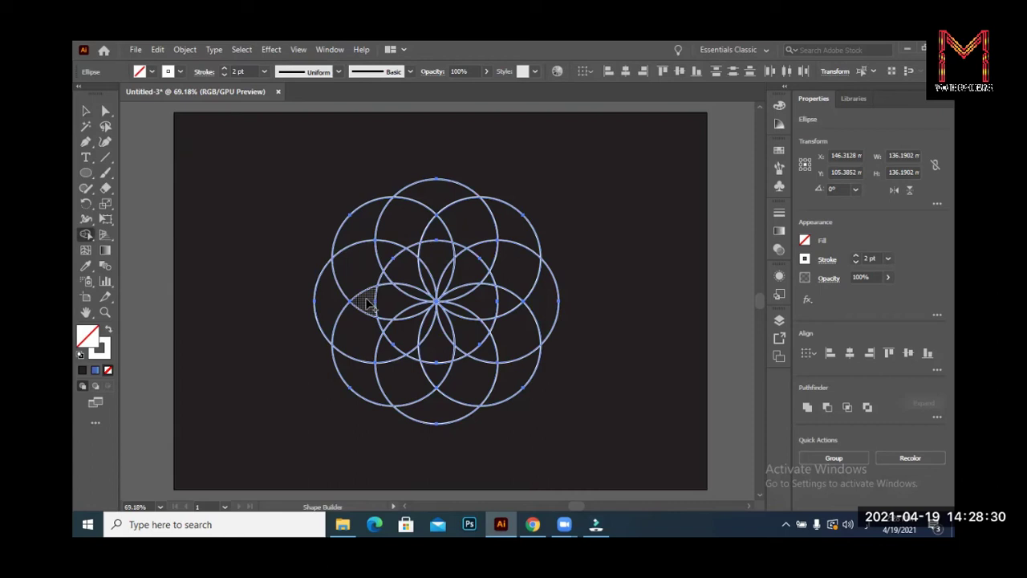
pyautogui.moveTo(367, 303); pyautogui.dragTo(418, 312)
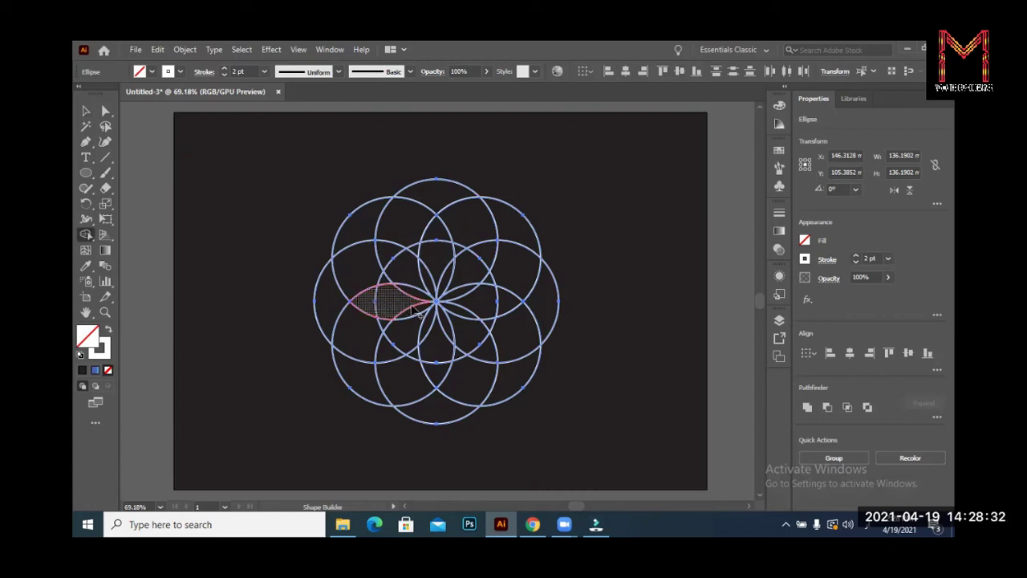
pyautogui.moveTo(422, 313); pyautogui.dragTo(373, 271)
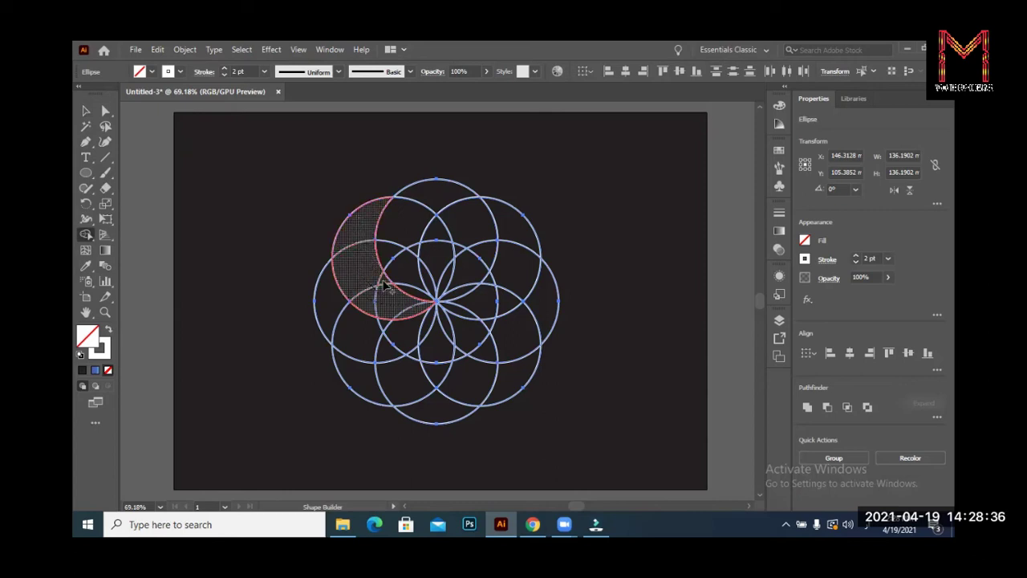
pyautogui.moveTo(373, 271); pyautogui.dragTo(393, 290)
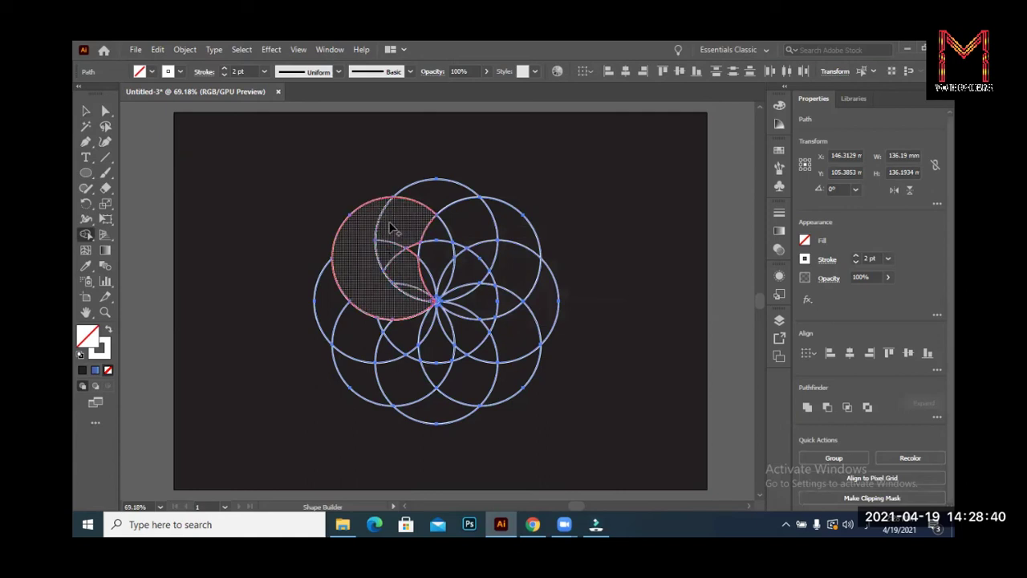
pyautogui.click(396, 231)
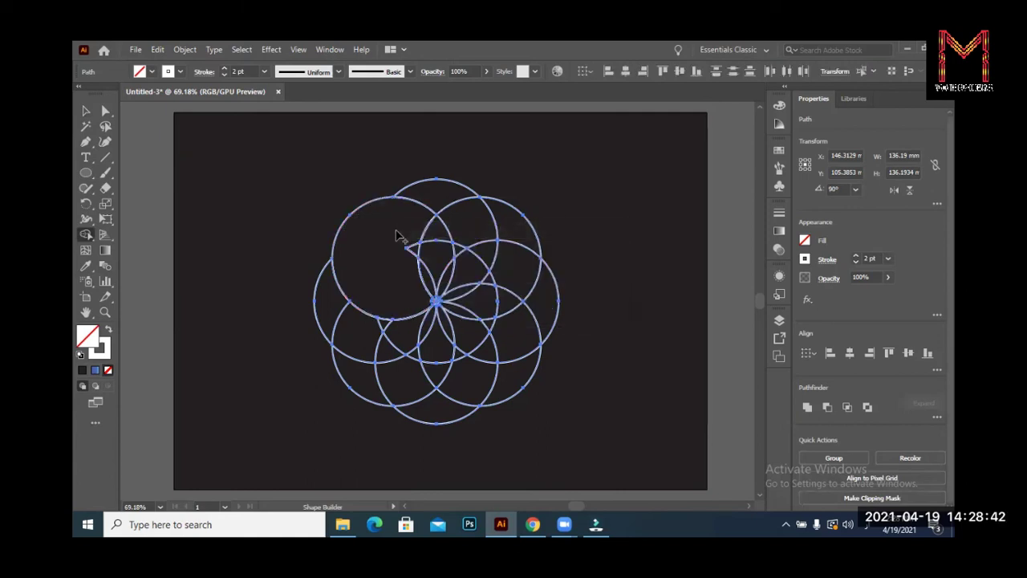
pyautogui.hotkey('ctrl', 'z')
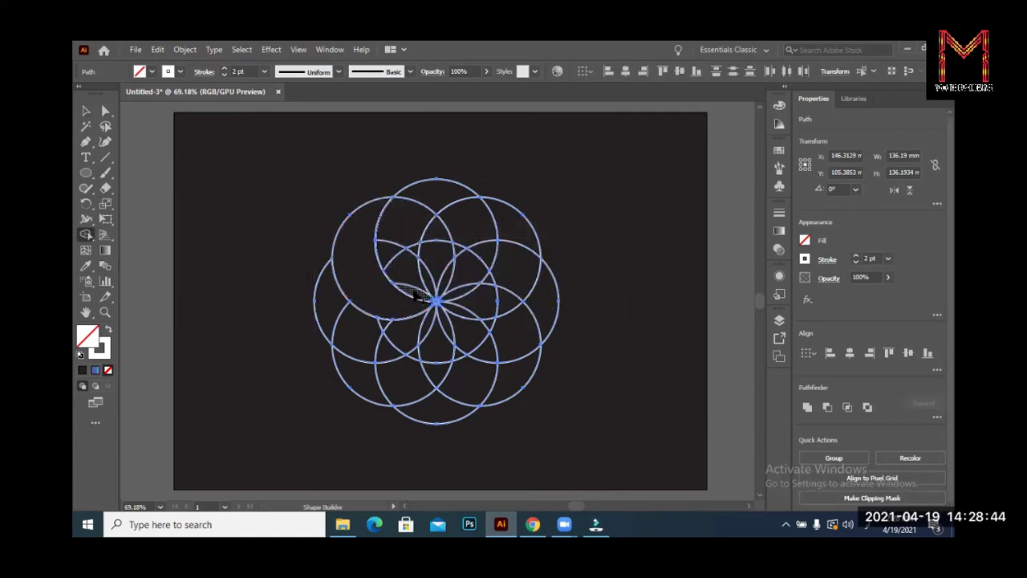
# Merge the central regions upward and the right-side regions into two more petals
pyautogui.moveTo(415, 296)
pyautogui.mouseDown()
pyautogui.moveTo(434, 207)
pyautogui.moveTo(416, 262)
pyautogui.moveTo(496, 234)
pyautogui.moveTo(480, 239)
pyautogui.mouseUp()
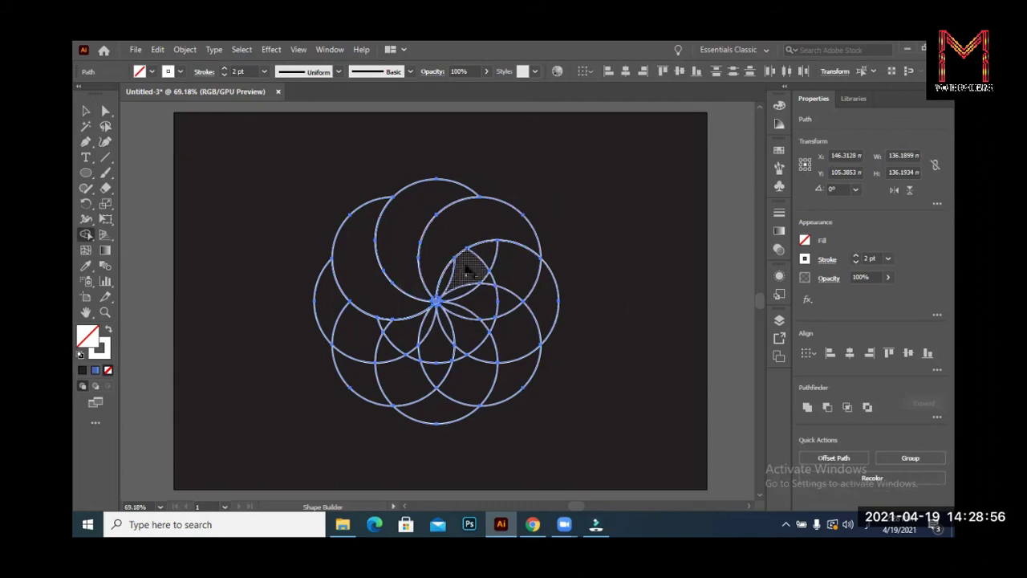
pyautogui.moveTo(453, 281); pyautogui.dragTo(508, 274)
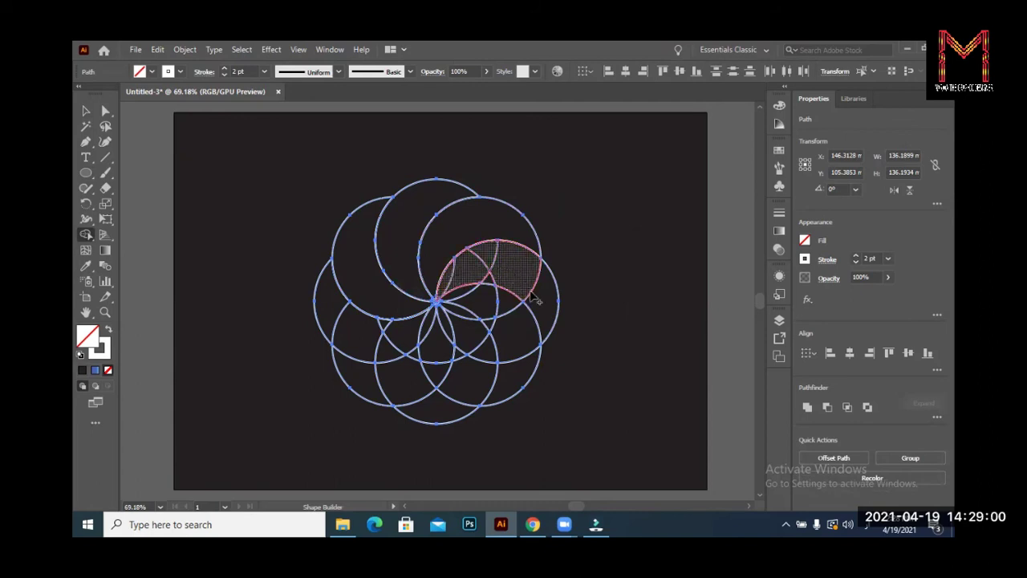
pyautogui.moveTo(507, 274)
pyautogui.mouseDown()
pyautogui.moveTo(535, 303)
pyautogui.moveTo(469, 274)
pyautogui.moveTo(497, 343)
pyautogui.mouseUp()
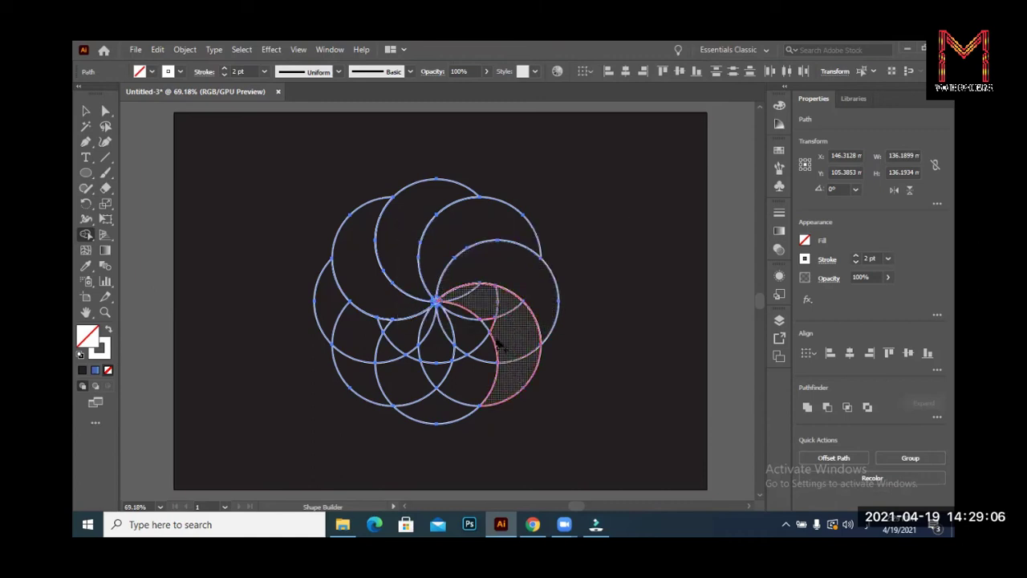
pyautogui.moveTo(497, 344); pyautogui.dragTo(474, 292)
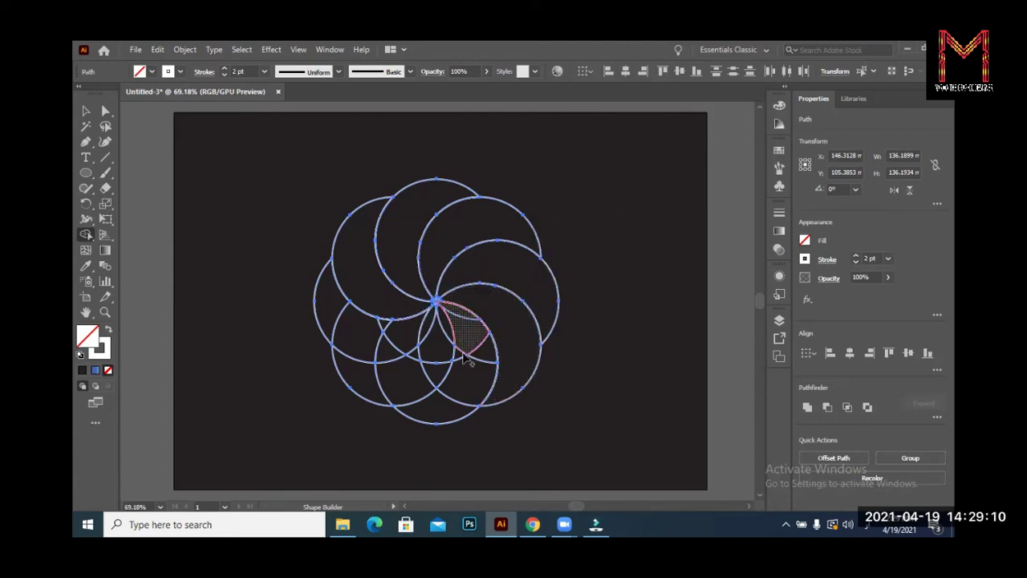
# Merge the lower, lower-left and remaining top and upper-right regions into the last petals
pyautogui.moveTo(469, 361); pyautogui.dragTo(479, 367)
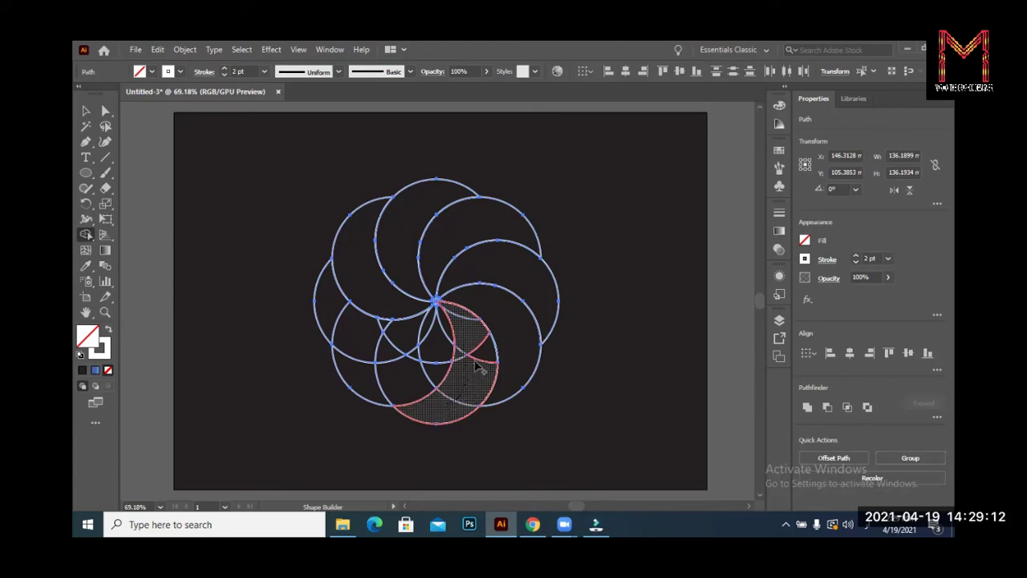
pyautogui.moveTo(479, 367); pyautogui.dragTo(479, 341)
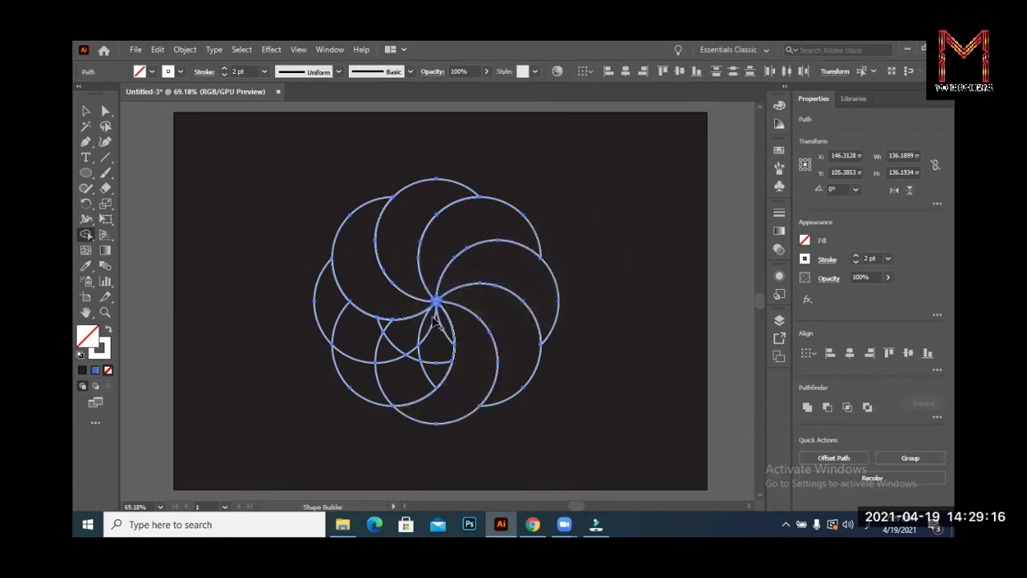
pyautogui.moveTo(447, 325); pyautogui.dragTo(396, 374)
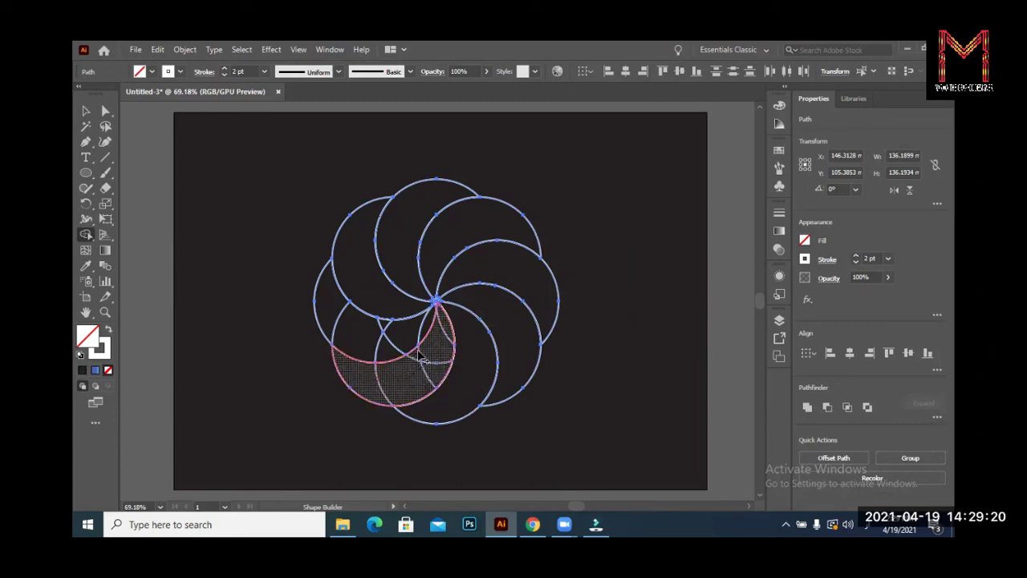
pyautogui.moveTo(397, 369)
pyautogui.mouseDown()
pyautogui.moveTo(429, 347)
pyautogui.moveTo(337, 309)
pyautogui.moveTo(404, 346)
pyautogui.mouseUp()
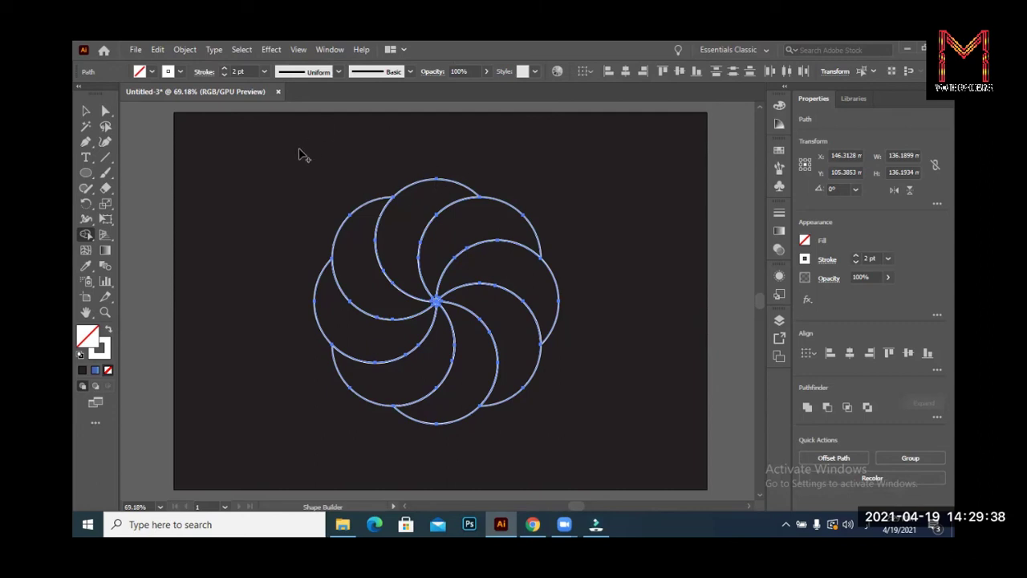
pyautogui.moveTo(414, 209); pyautogui.dragTo(581, 423)
# Undo the last two merges, then select the petals and fill them white
pyautogui.hotkey('ctrl', 'z')
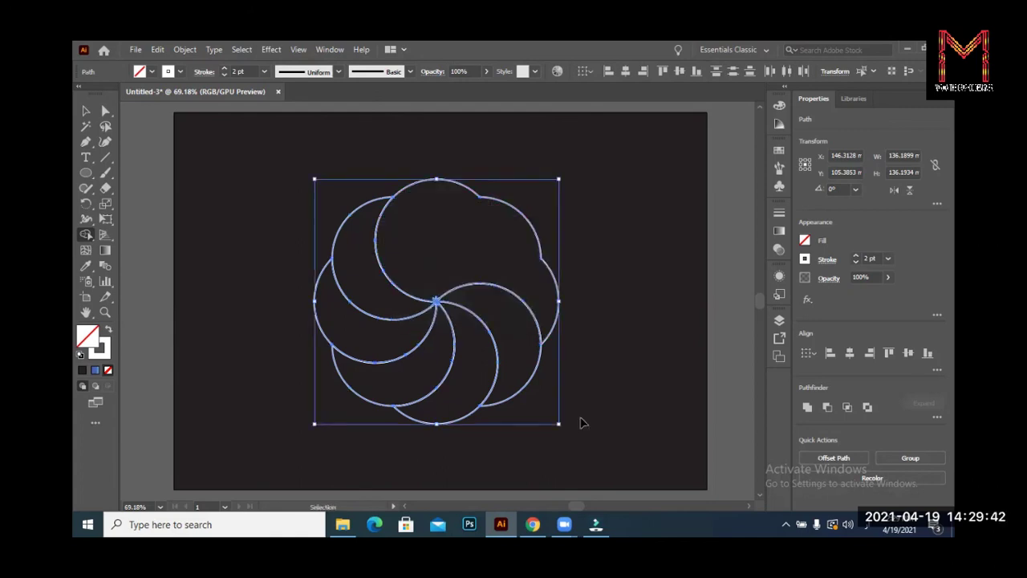
pyautogui.hotkey('ctrl', 'z')
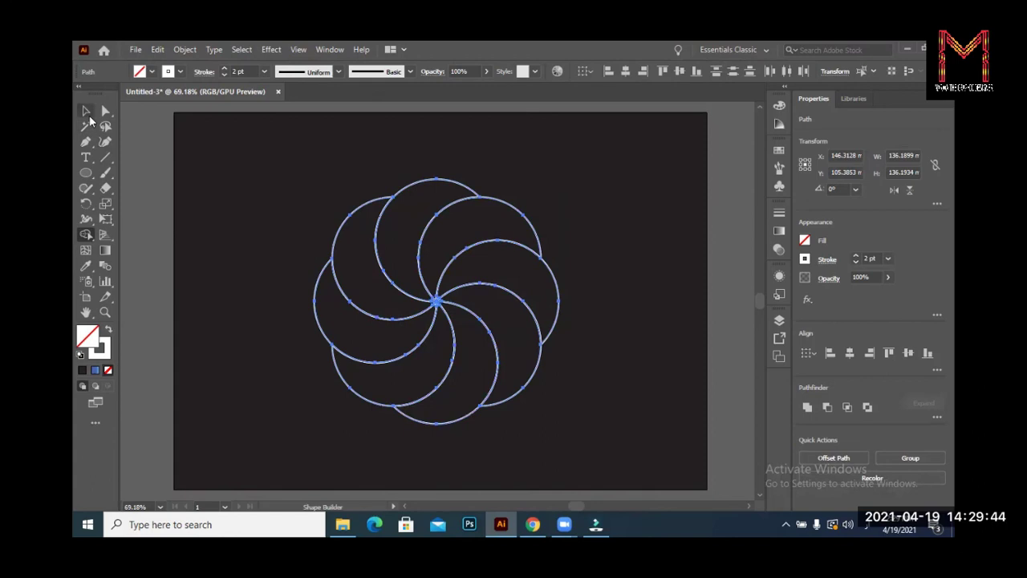
pyautogui.click(87, 113)
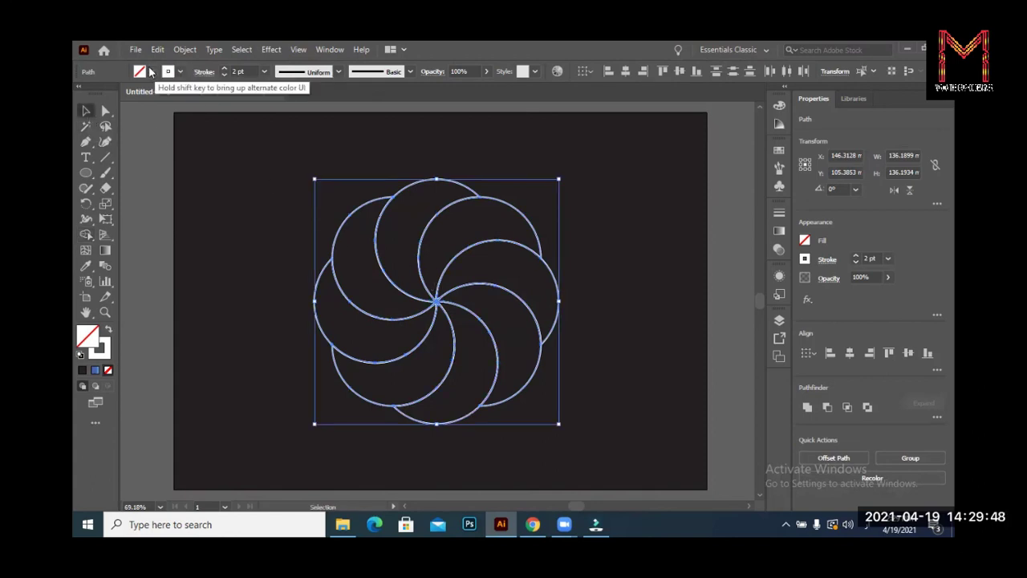
pyautogui.click(150, 71)
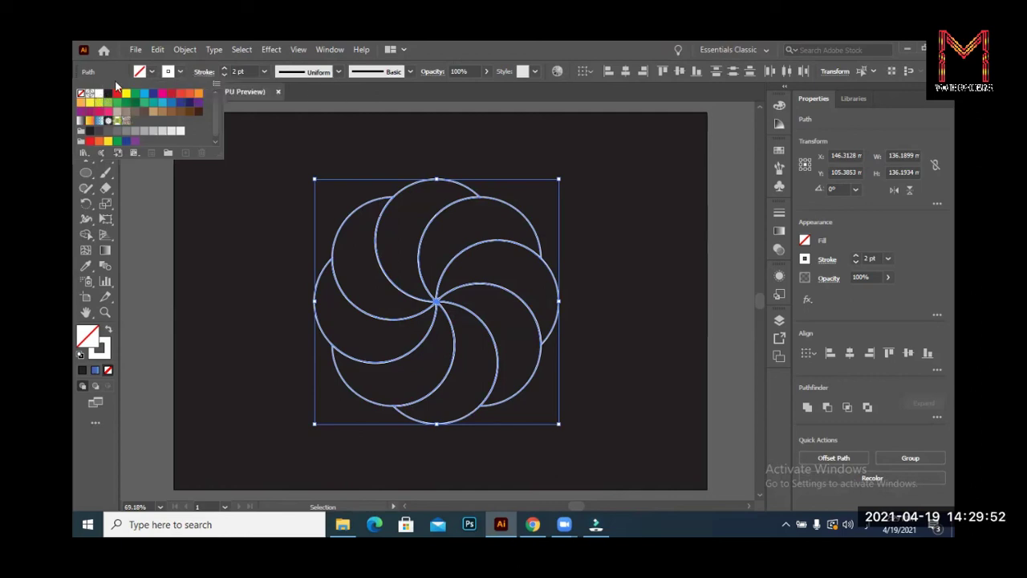
pyautogui.click(97, 94)
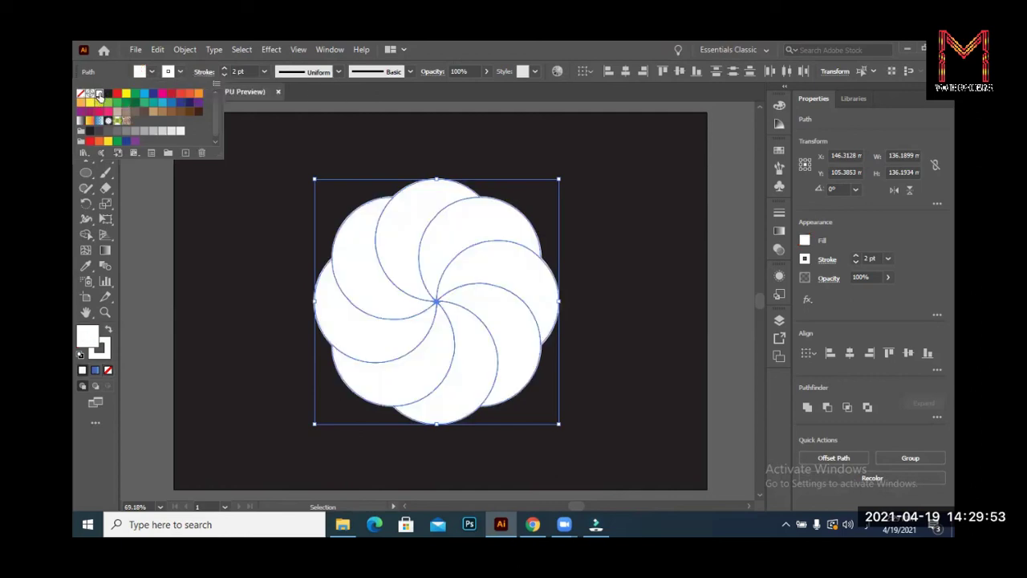
# Give the petals a black outline and raise the stroke weight to 10 pt
pyautogui.click(182, 73)
pyautogui.click(109, 94)
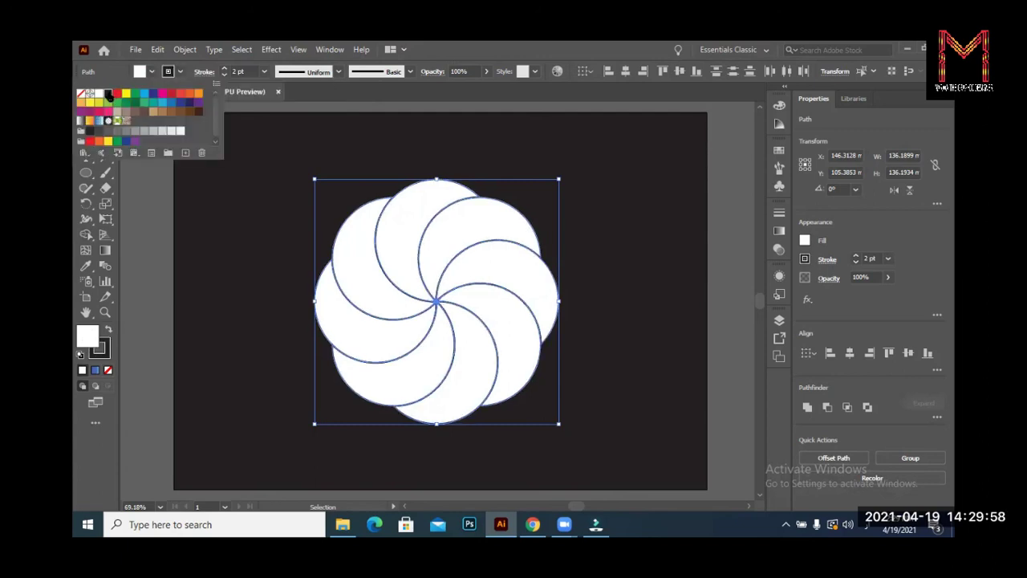
pyautogui.click(224, 68)
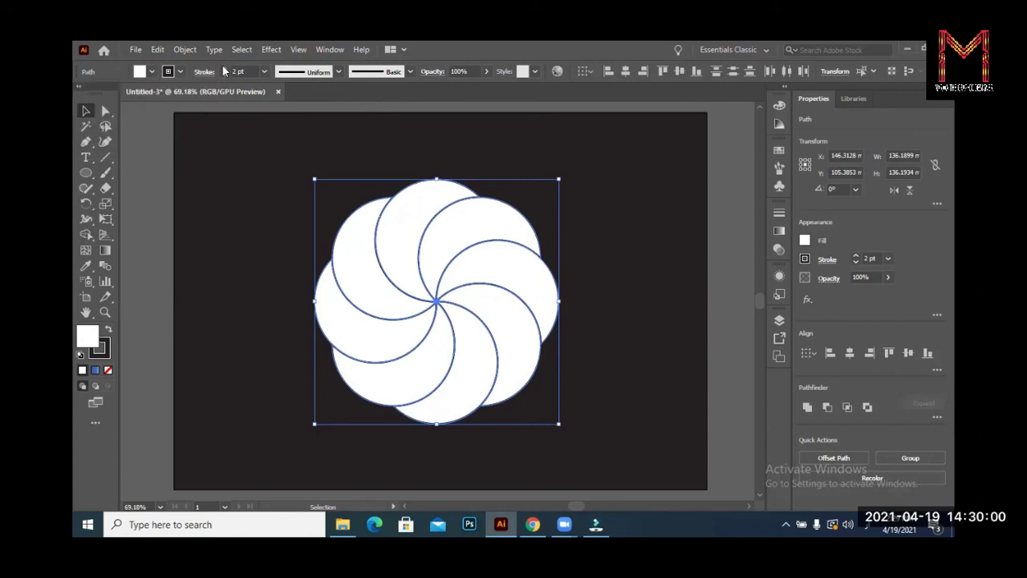
pyautogui.click(223, 68)
pyautogui.click(223, 69)
pyautogui.click(223, 68)
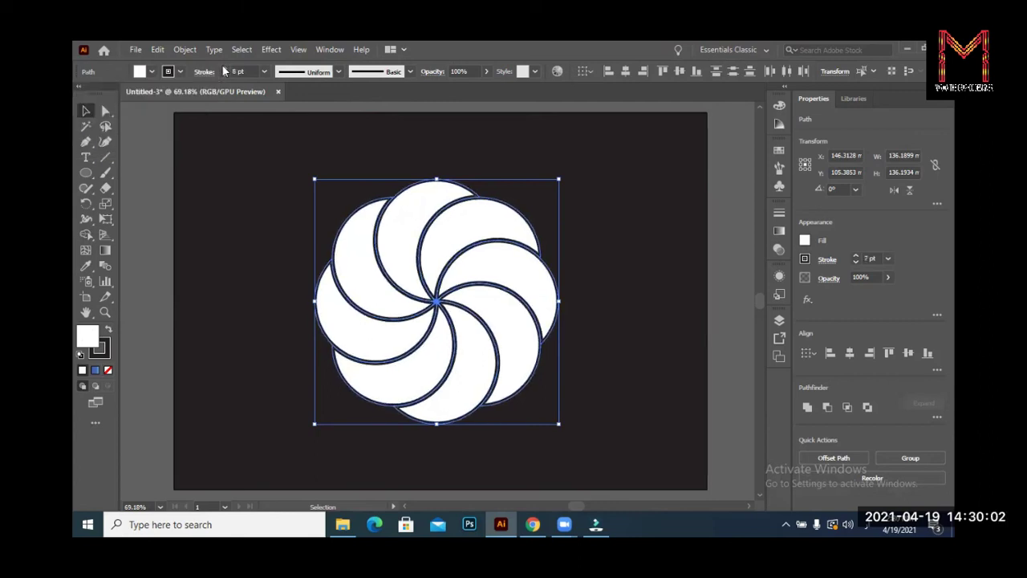
pyautogui.click(223, 69)
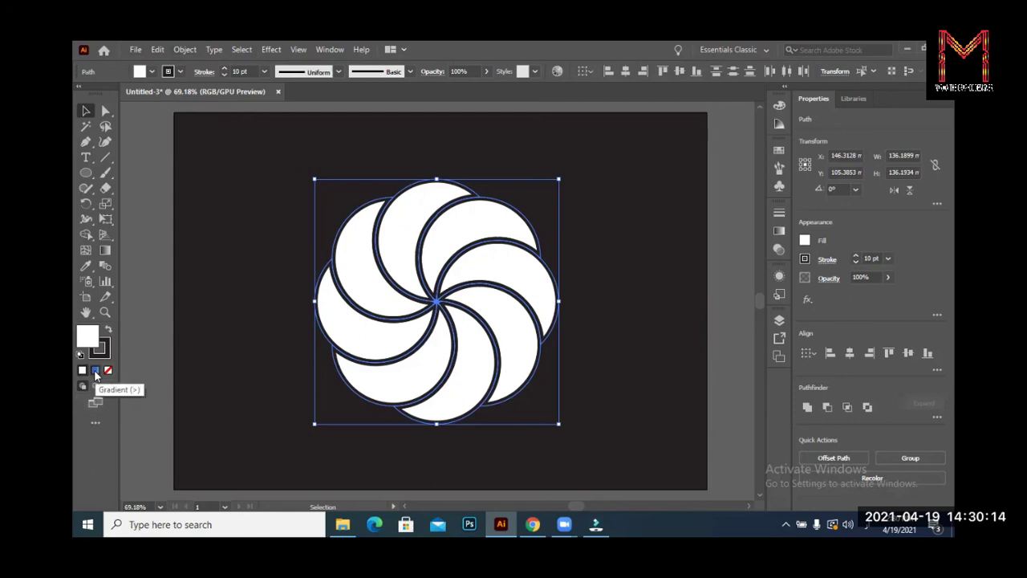
# Fill the petals with the radial White, Black gradient preset
pyautogui.click(94, 371)
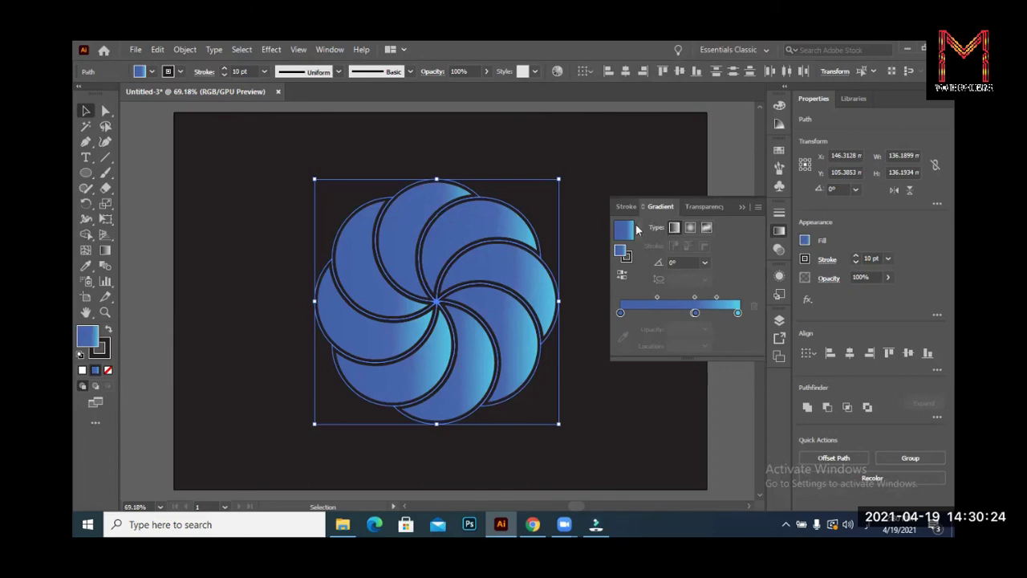
pyautogui.click(690, 229)
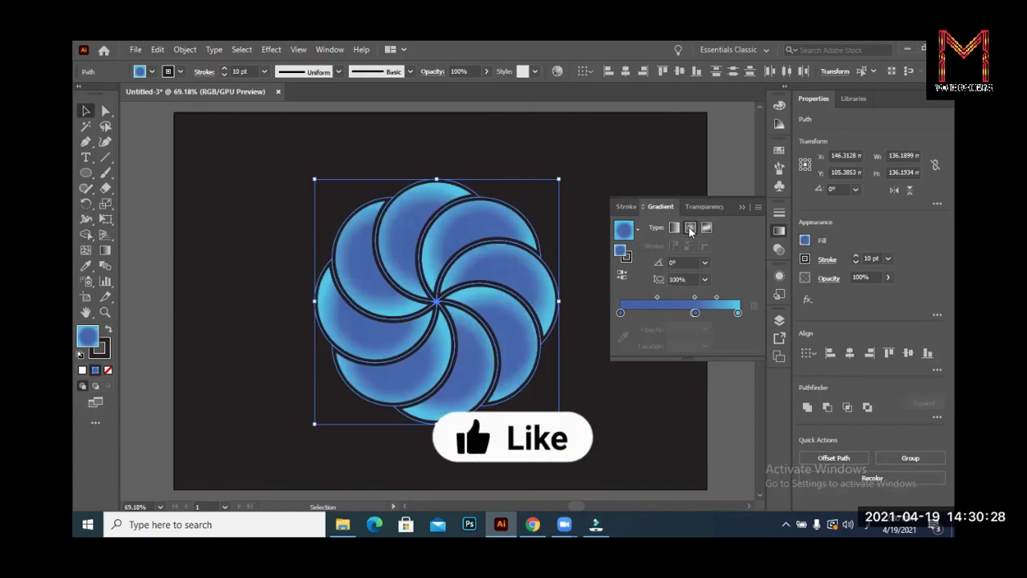
pyautogui.click(636, 232)
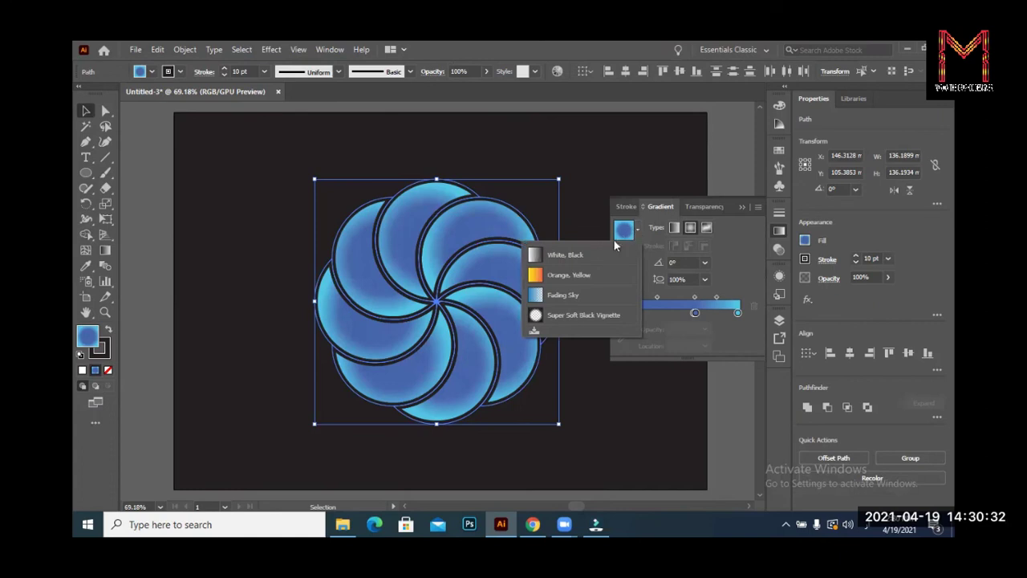
pyautogui.click(554, 254)
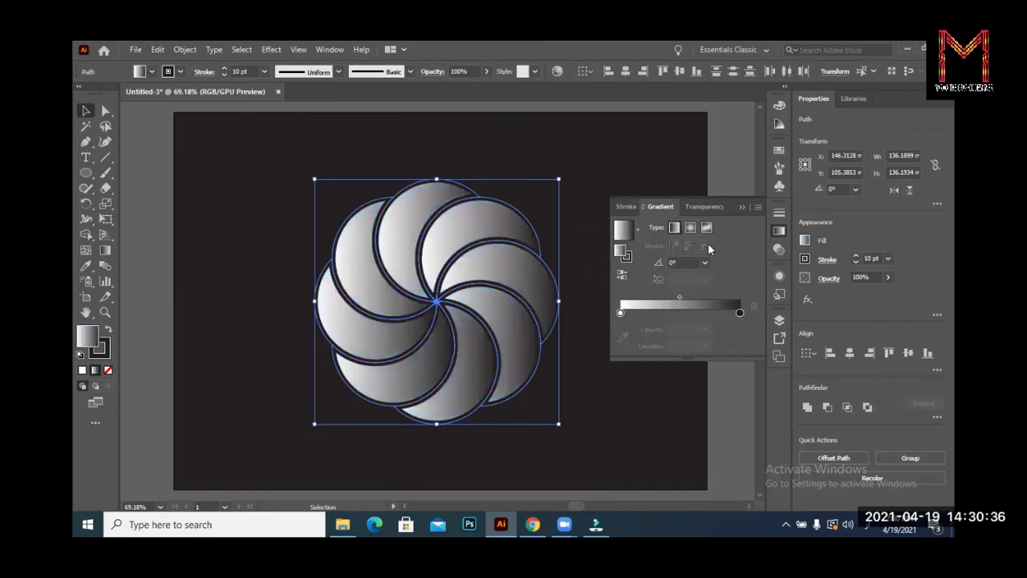
pyautogui.click(691, 229)
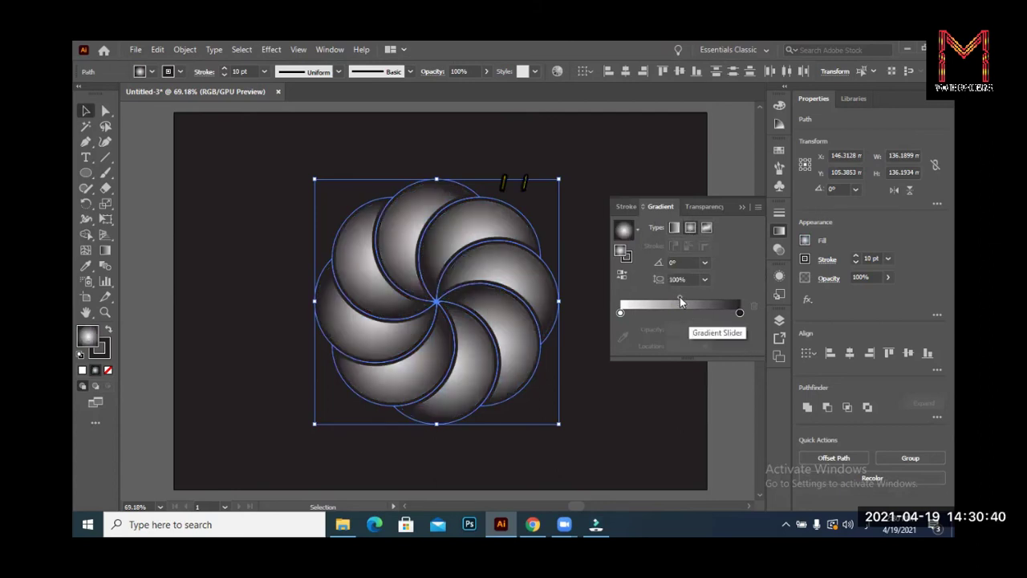
# Move the gradient midpoint to about 31.48%, then close the panel and deselect
pyautogui.moveTo(679, 297); pyautogui.dragTo(664, 297)
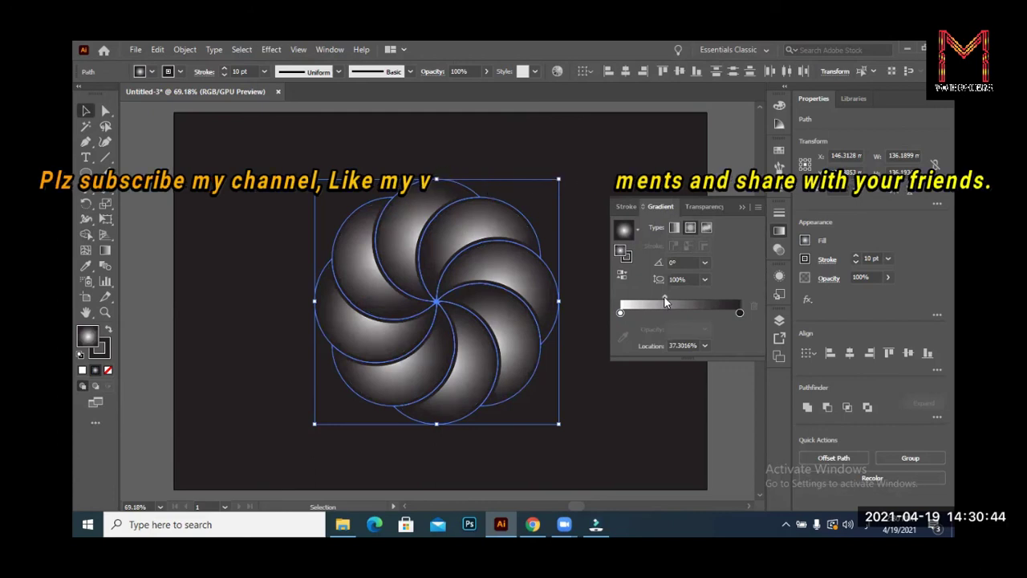
pyautogui.moveTo(663, 297); pyautogui.dragTo(656, 299)
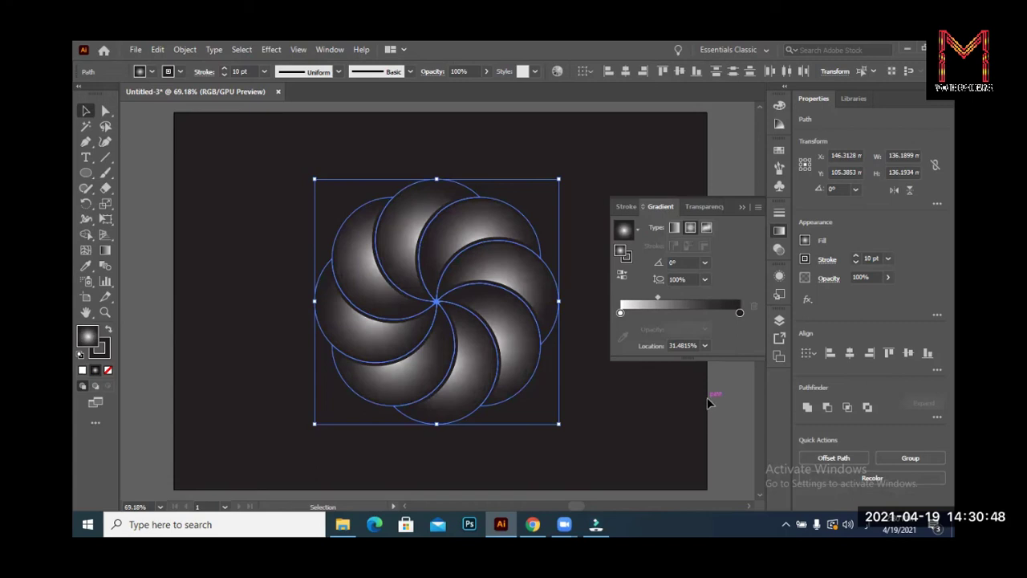
pyautogui.click(743, 209)
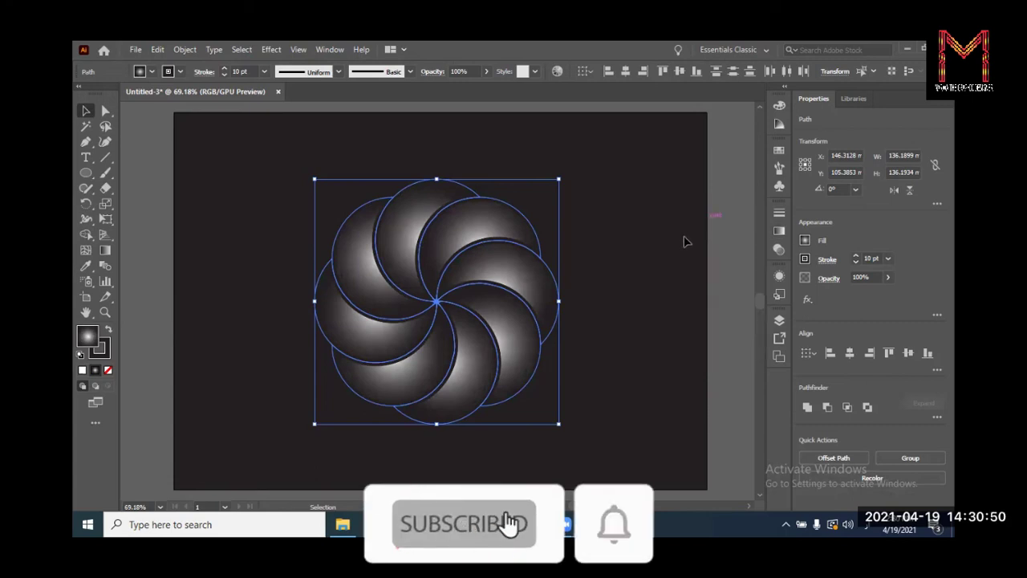
pyautogui.click(684, 241)
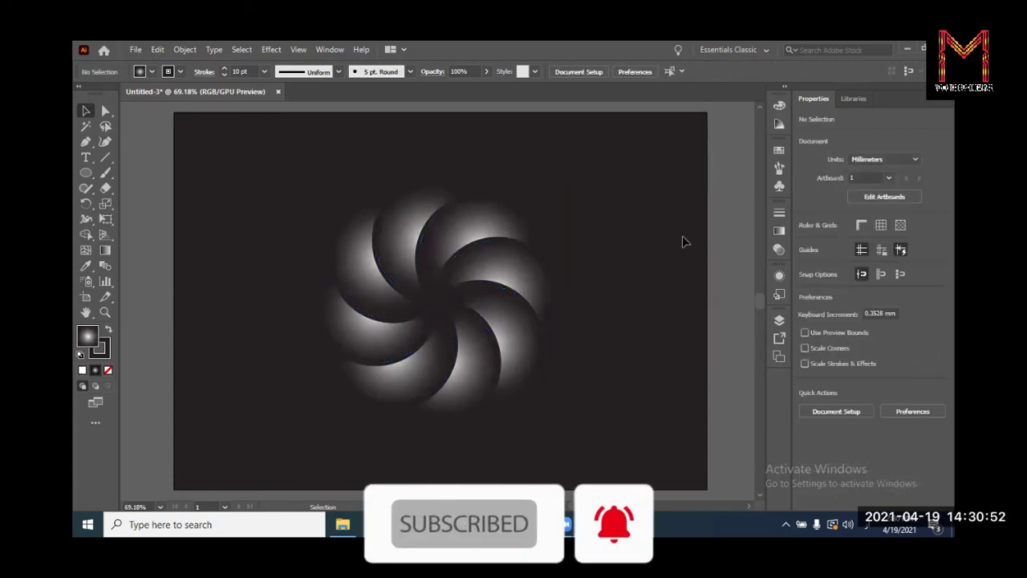